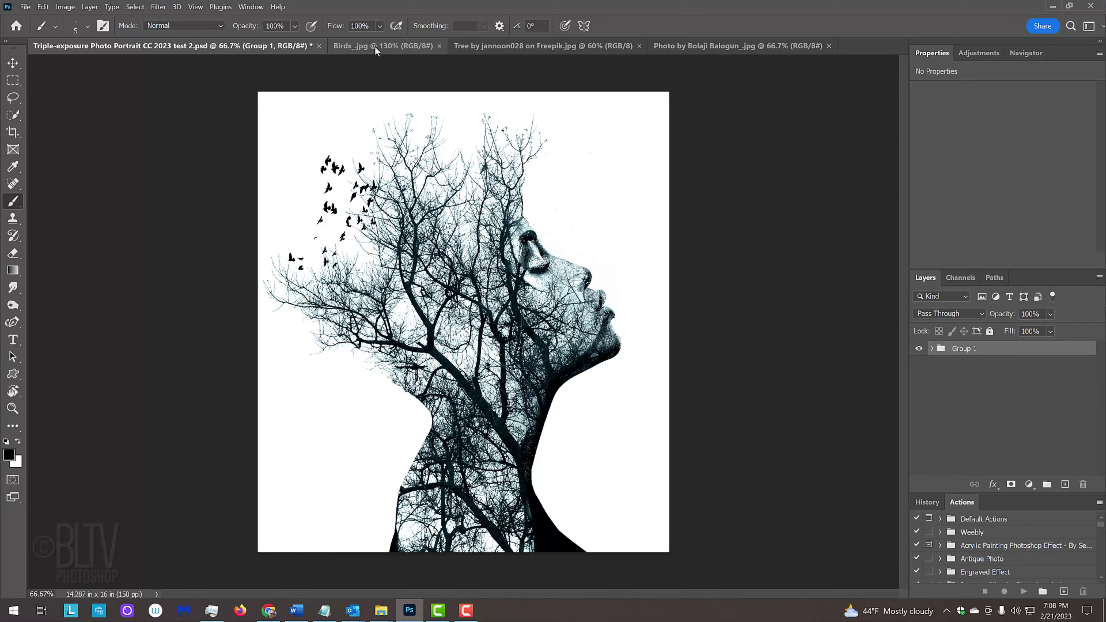
Bring the Birds_.jpg document, the flock of black bird silhouettes, to the front.
left_click(376, 45)
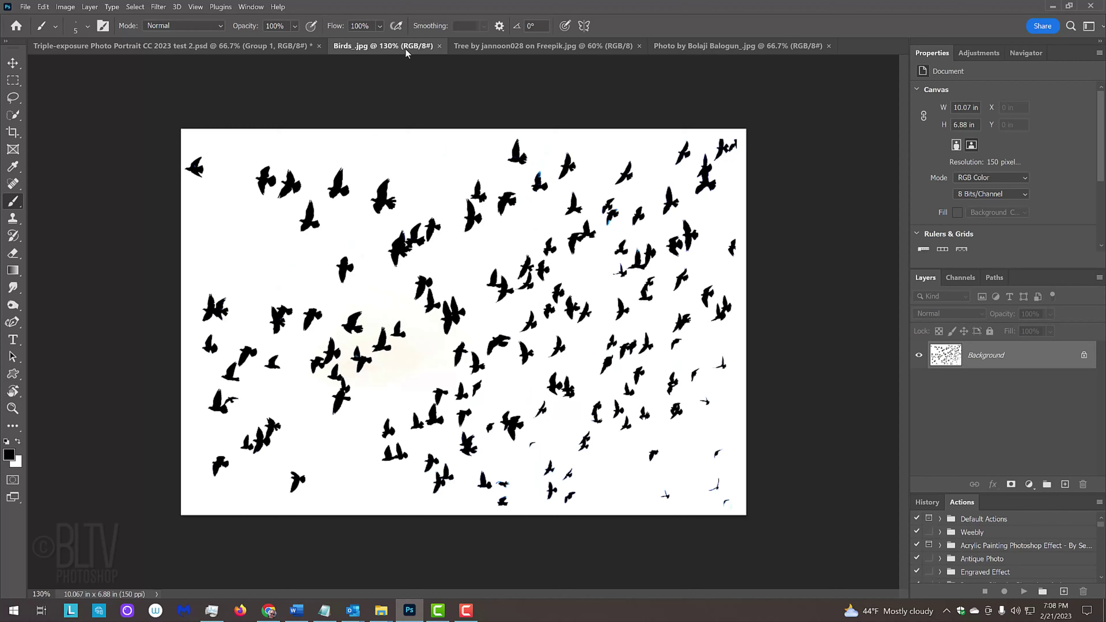
Look at the Tree document, then switch to the woman's profile portrait document.
left_click(525, 49)
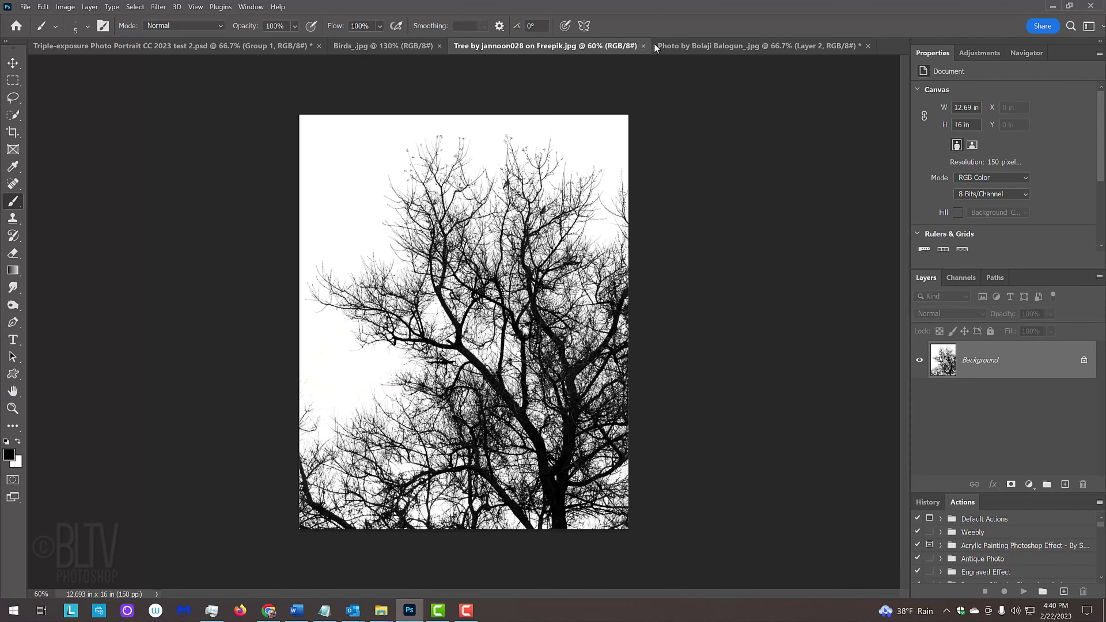
left_click(719, 47)
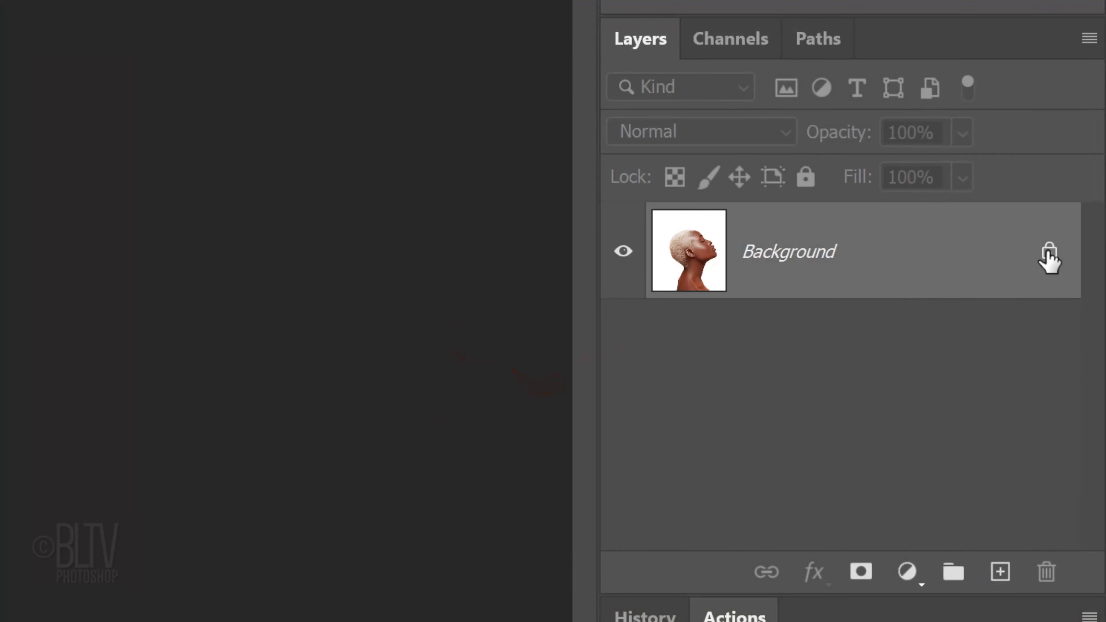
Unlock the Background into Layer 0 and use Remove Background to mask out the white backdrop.
left_click(1050, 253)
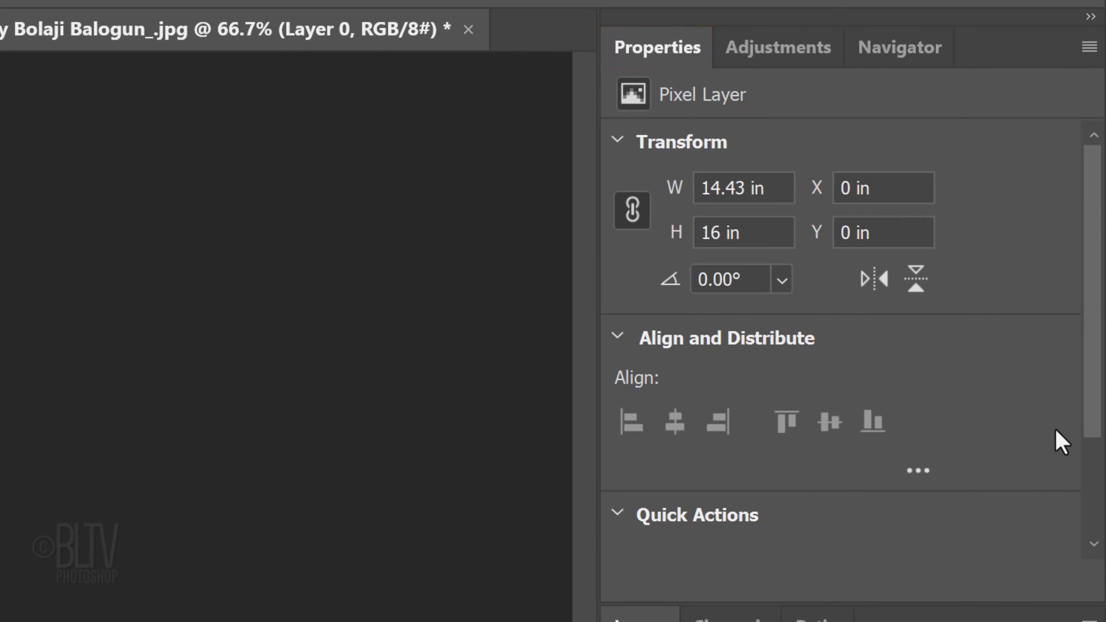
left_click_drag(1093, 334, 1063, 553)
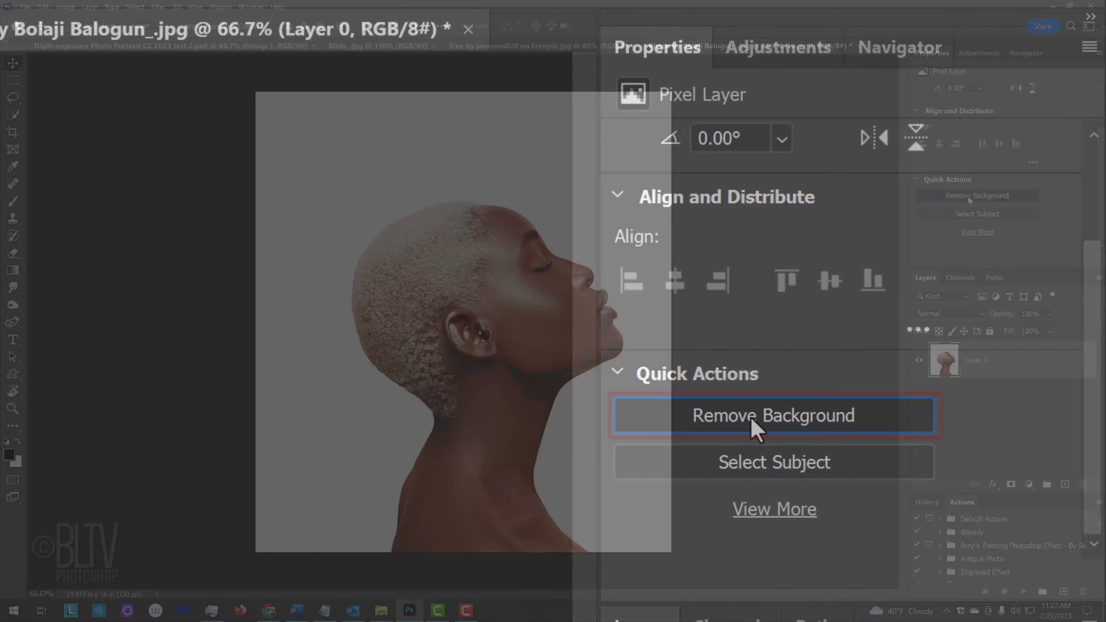
left_click(753, 417)
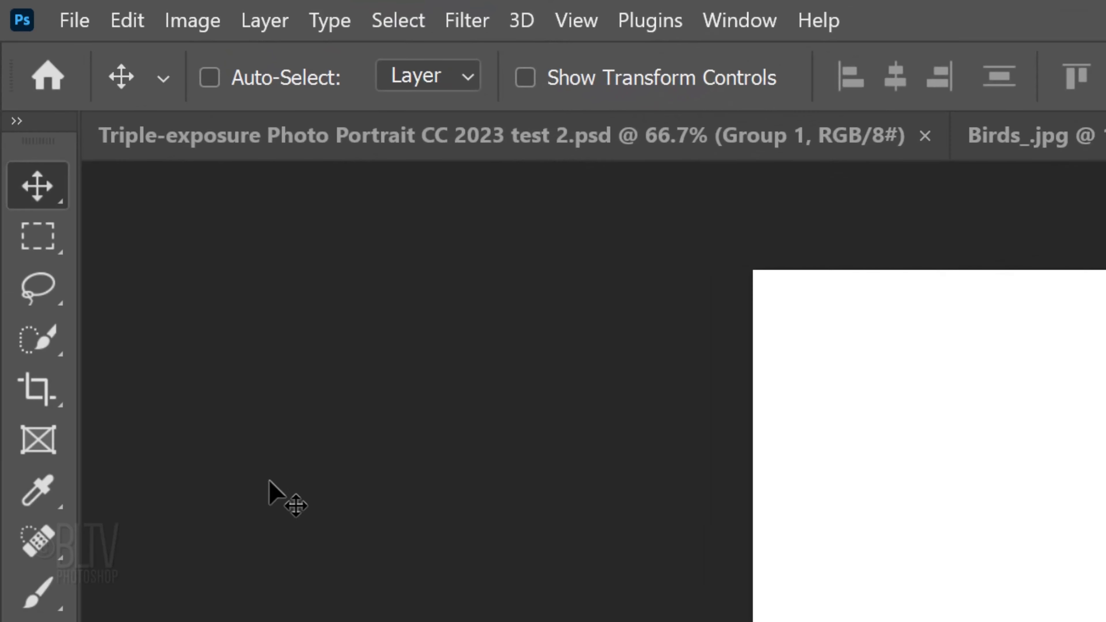
Use the Quick Selection tool to mask Layer 0 to the woman's head-and-neck silhouette.
left_click(54, 356)
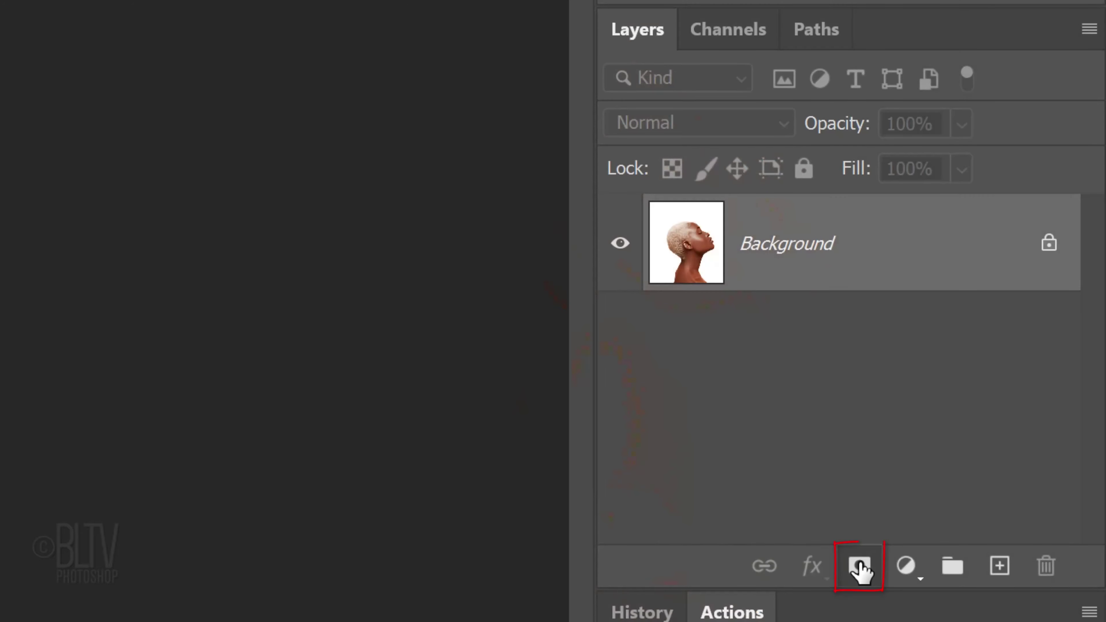
left_click(860, 569)
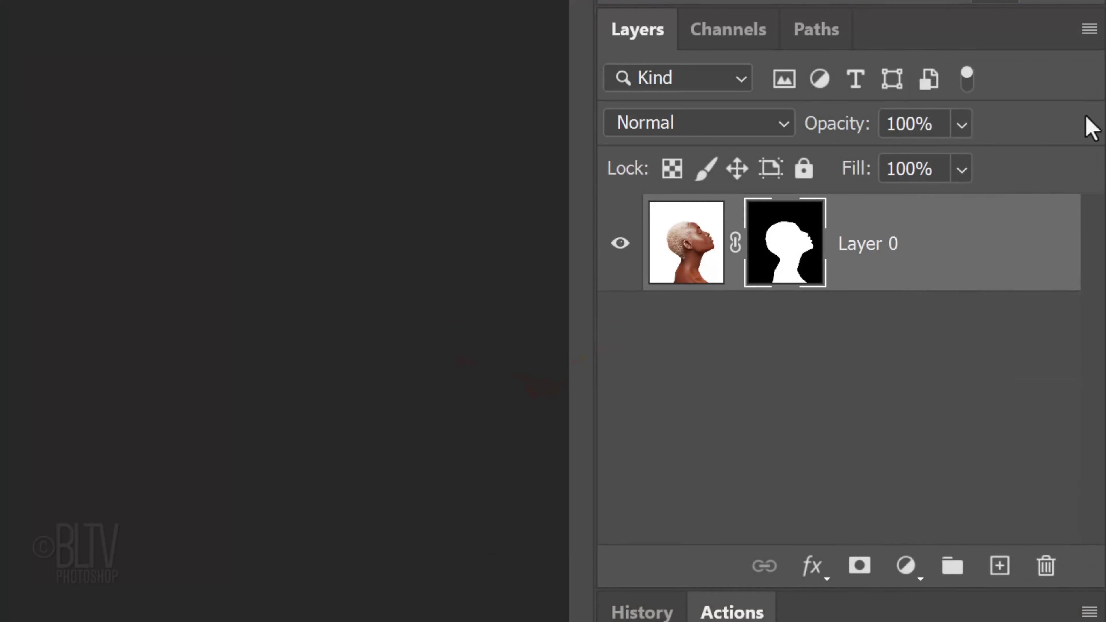
Convert Layer 0 to a smart object and add a white-filled Layer 1 beneath it.
left_click(1090, 30)
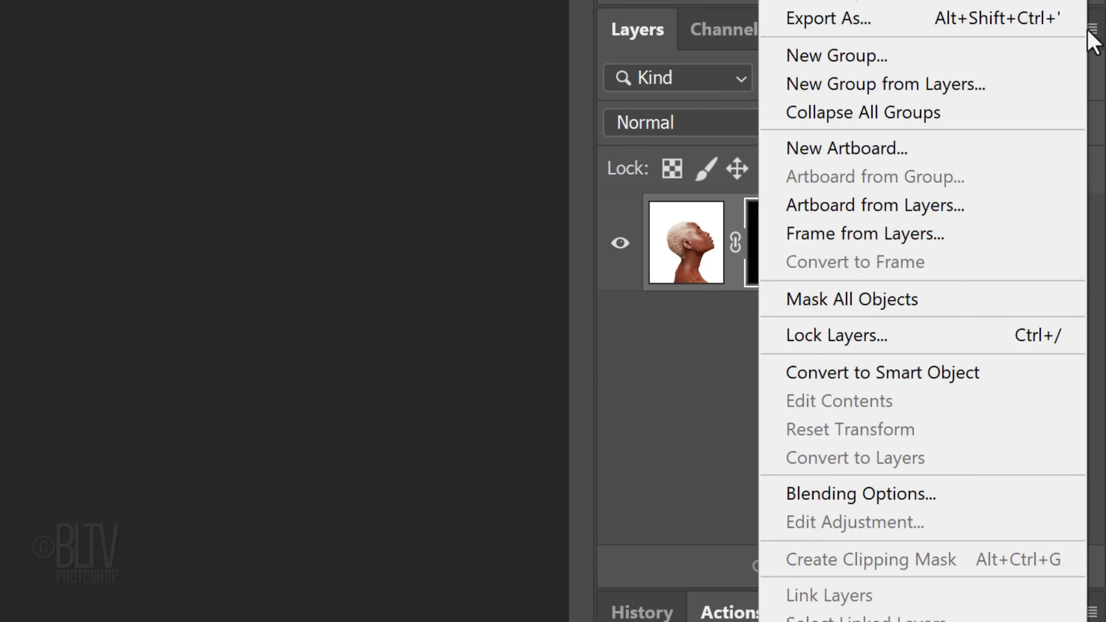
left_click(874, 373)
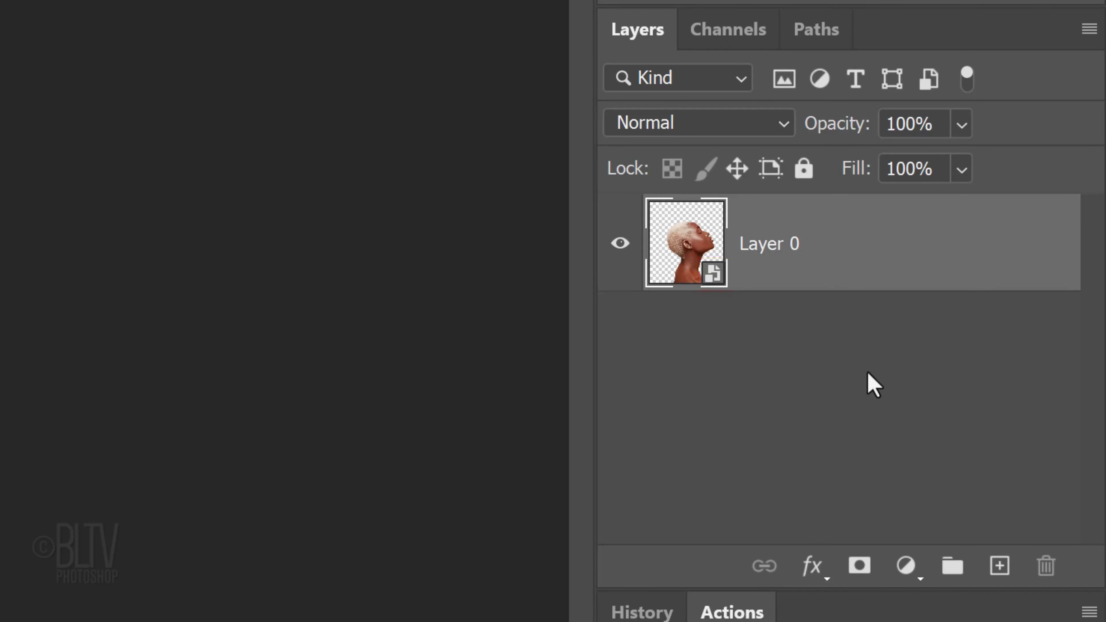
left_click(1000, 569, "ctrl")
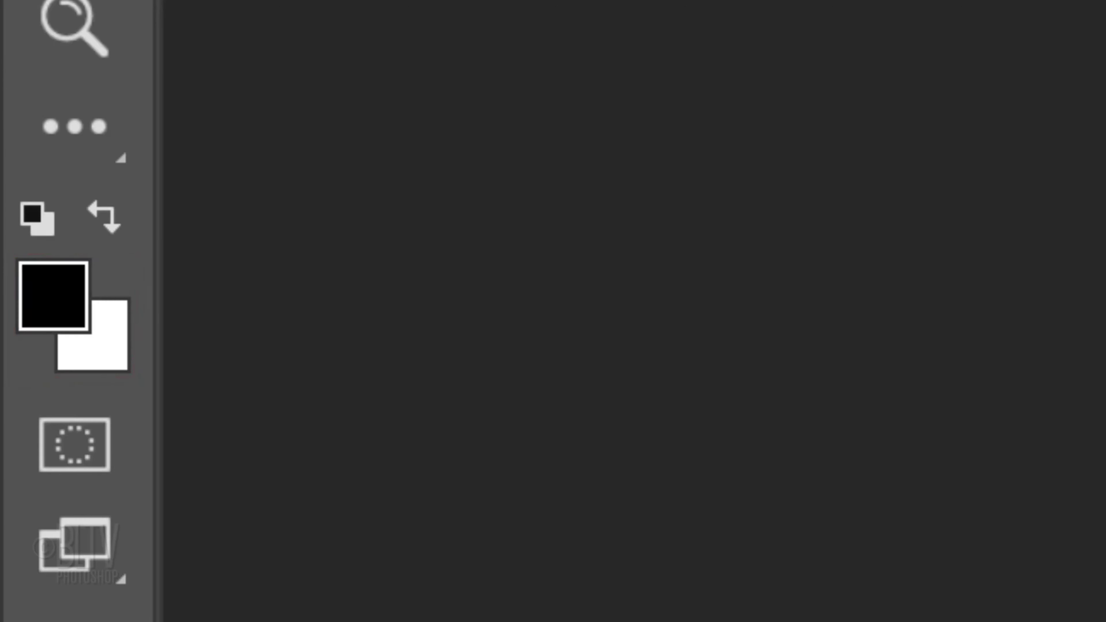
key("d")
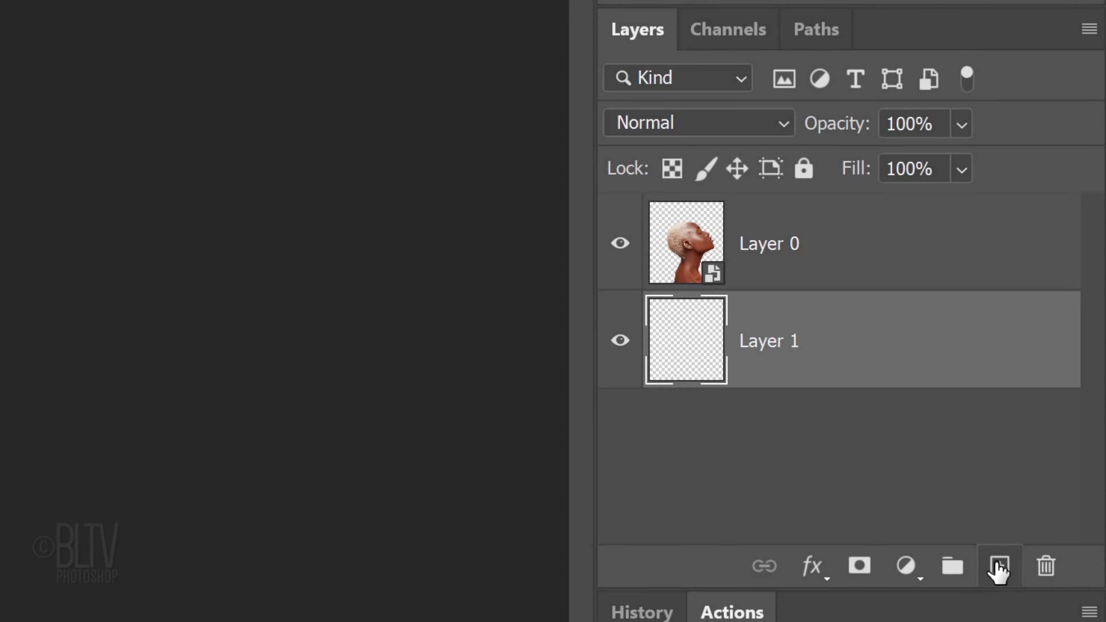
key("ctrl+Delete")
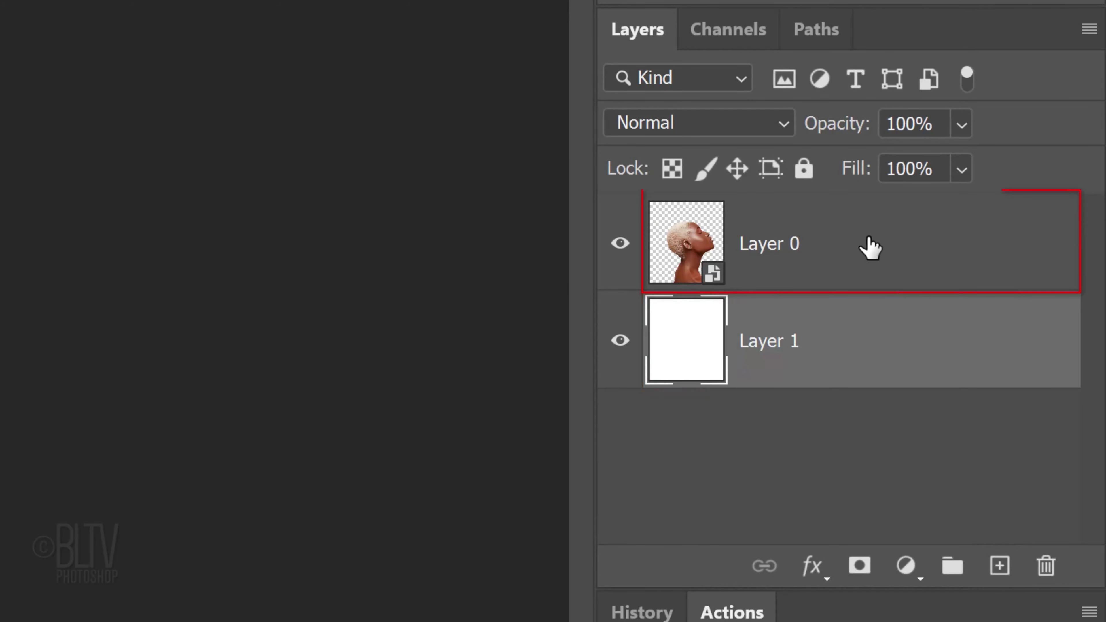
Add a Black & White adjustment above Layer 0 using the Maximum Black preset.
left_click(870, 247)
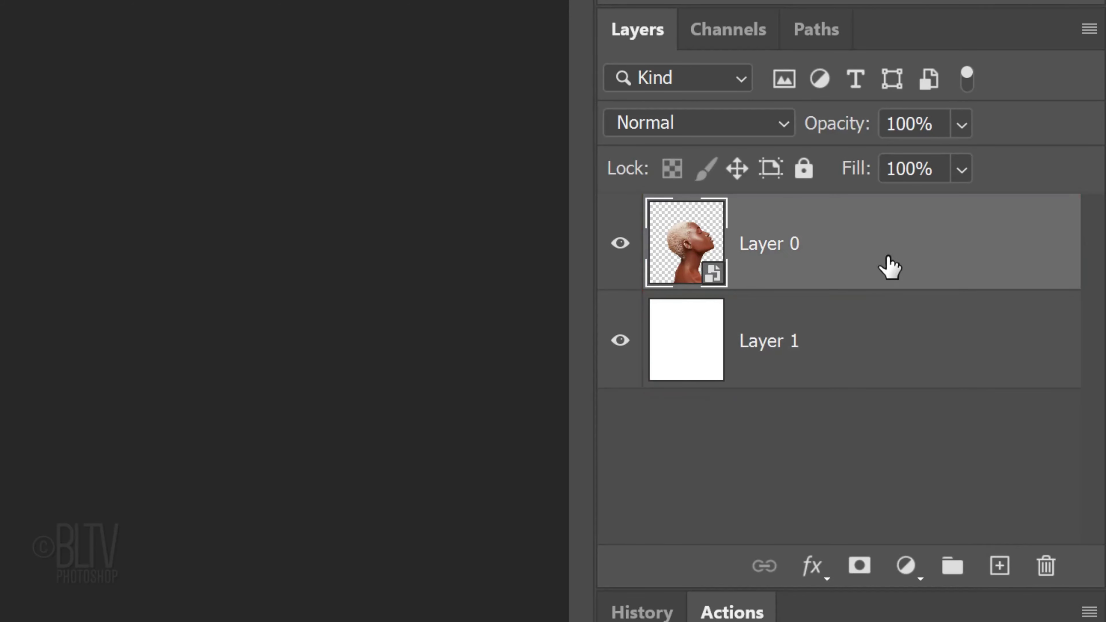
left_click(906, 572)
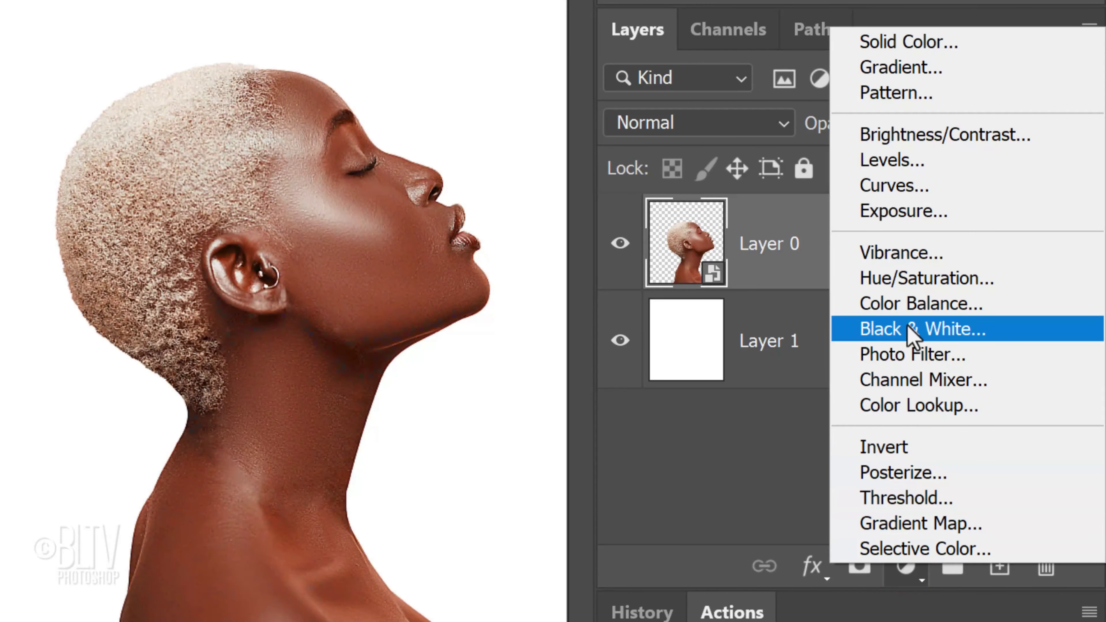
left_click(910, 330)
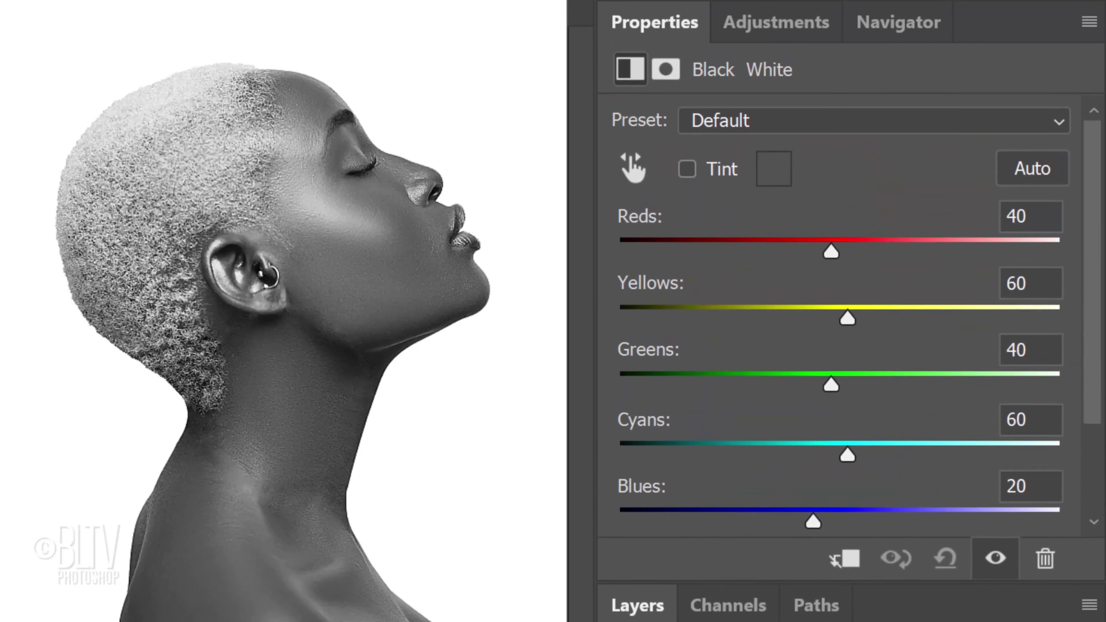
left_click(865, 146)
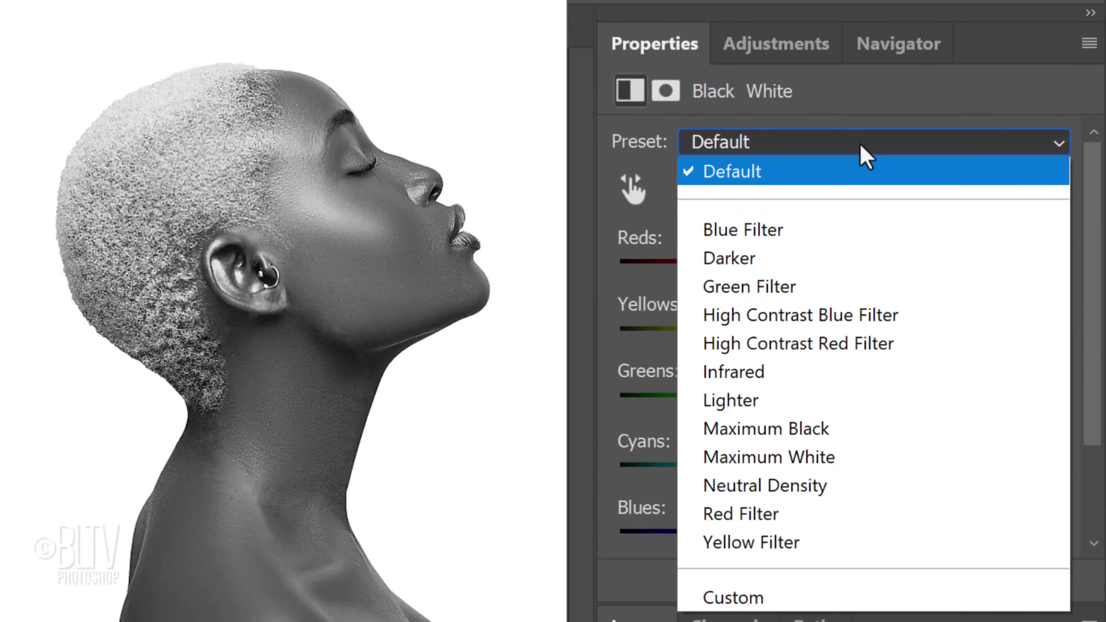
left_click(748, 429)
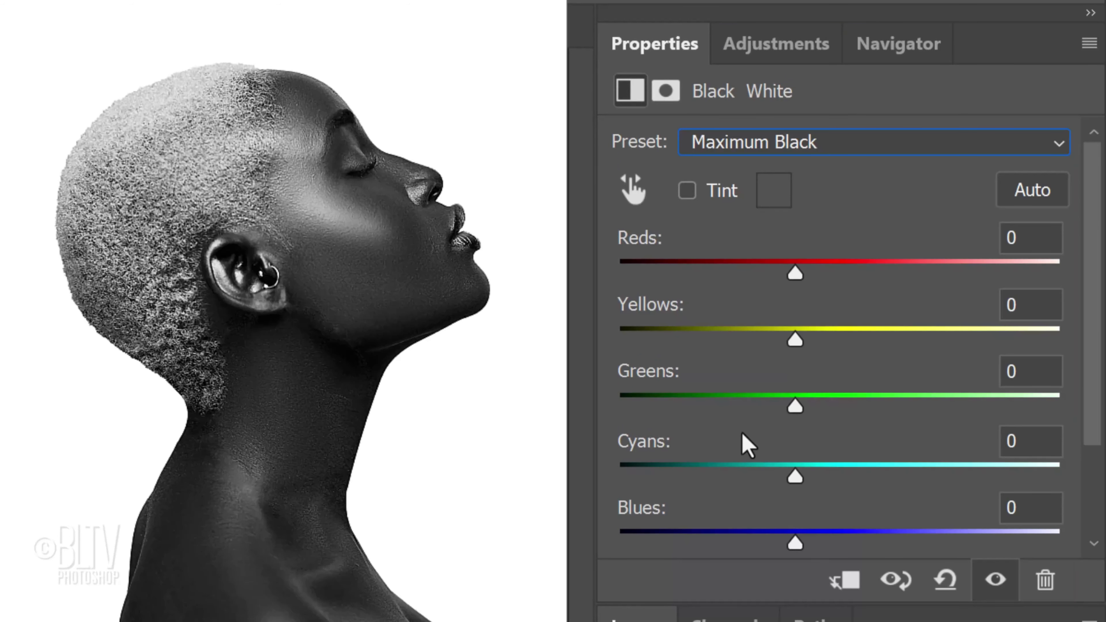
left_click(776, 45)
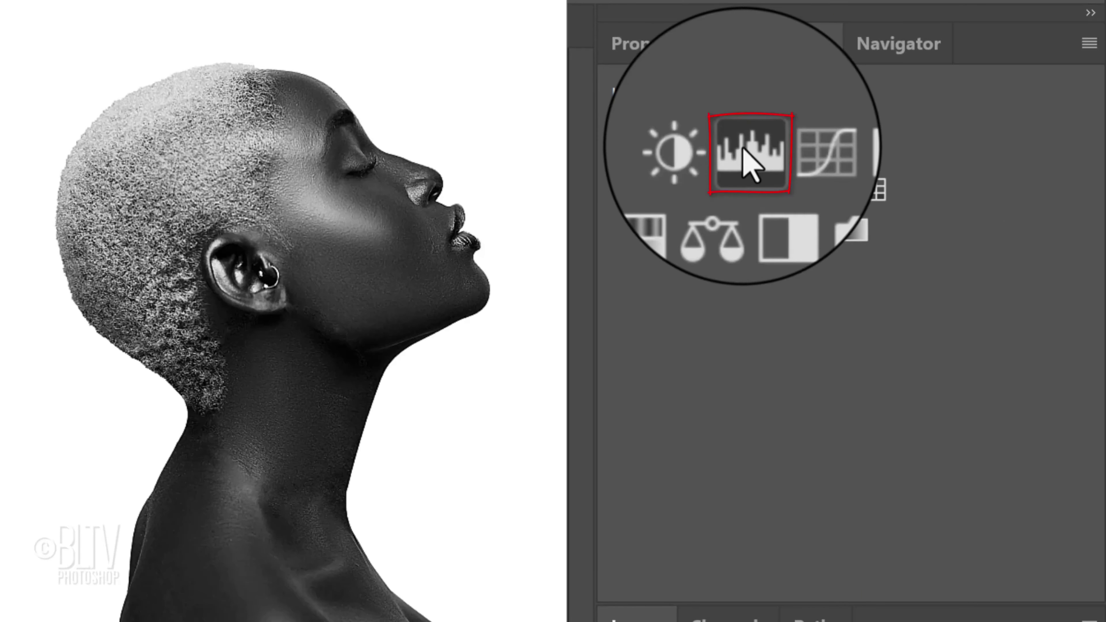
Add a Levels adjustment with input black at 40 and input white at 70.
left_click(742, 150)
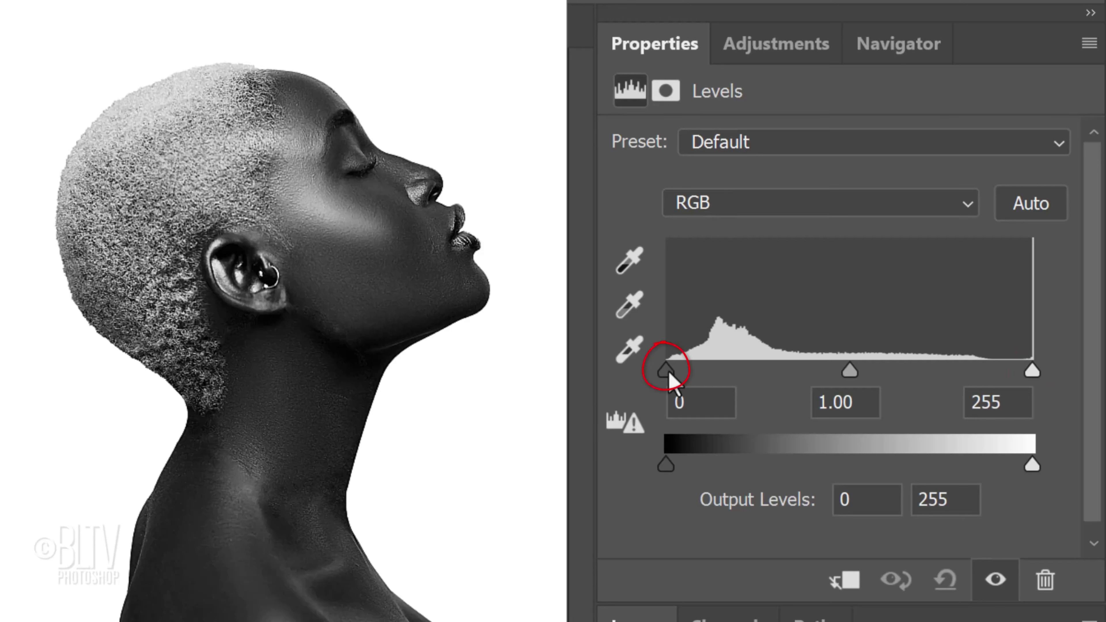
left_click_drag(669, 372, 723, 373)
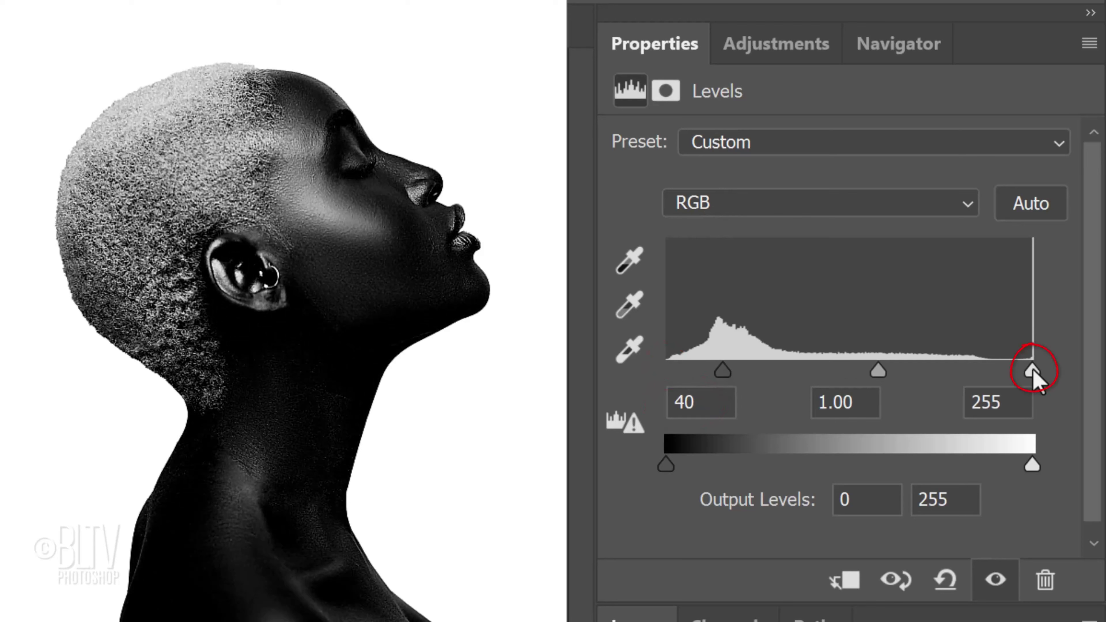
mouse_move(1032, 372)
left_mouse_down()
mouse_move(855, 375)
mouse_move(768, 395)
left_mouse_up()
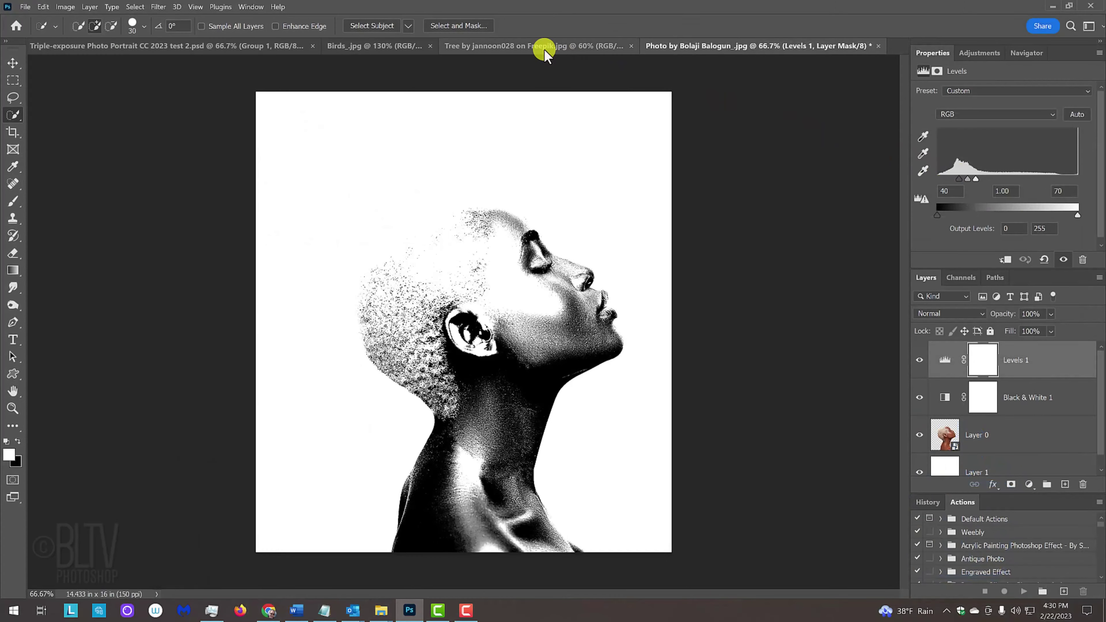
Copy the entire Tree image and paste it into the portrait as Layer 2.
left_click(540, 46)
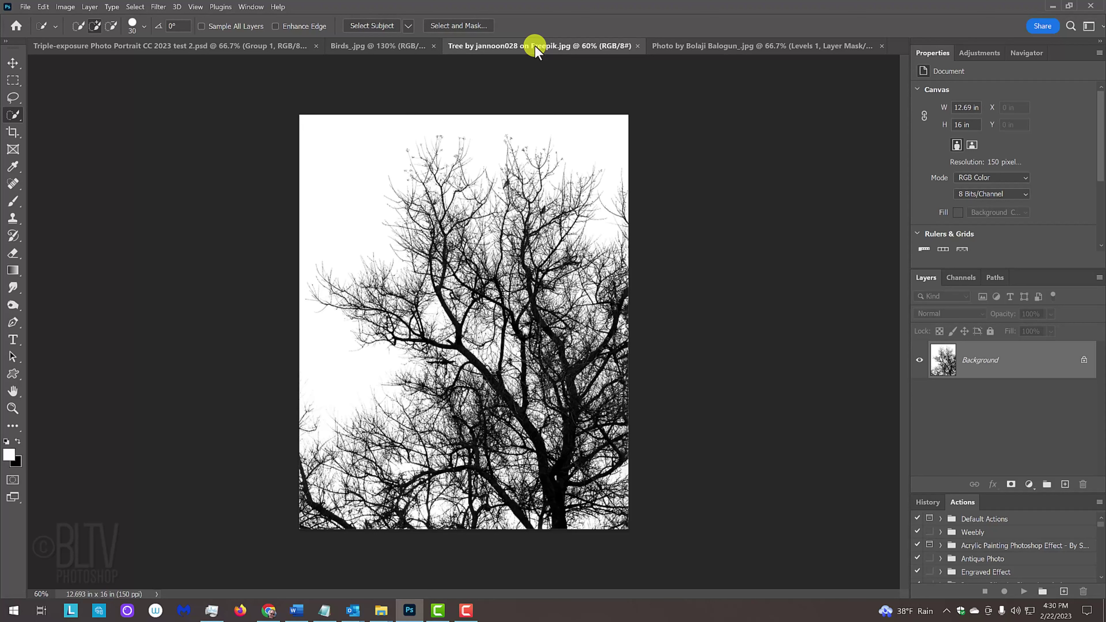
key("ctrl+a")
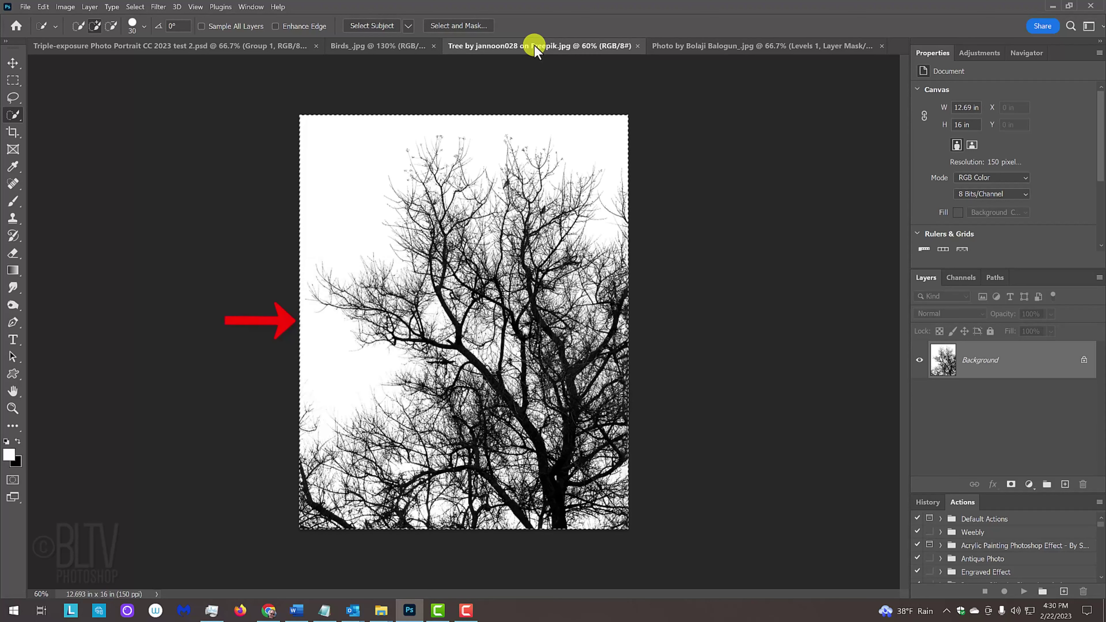
key("ctrl+c")
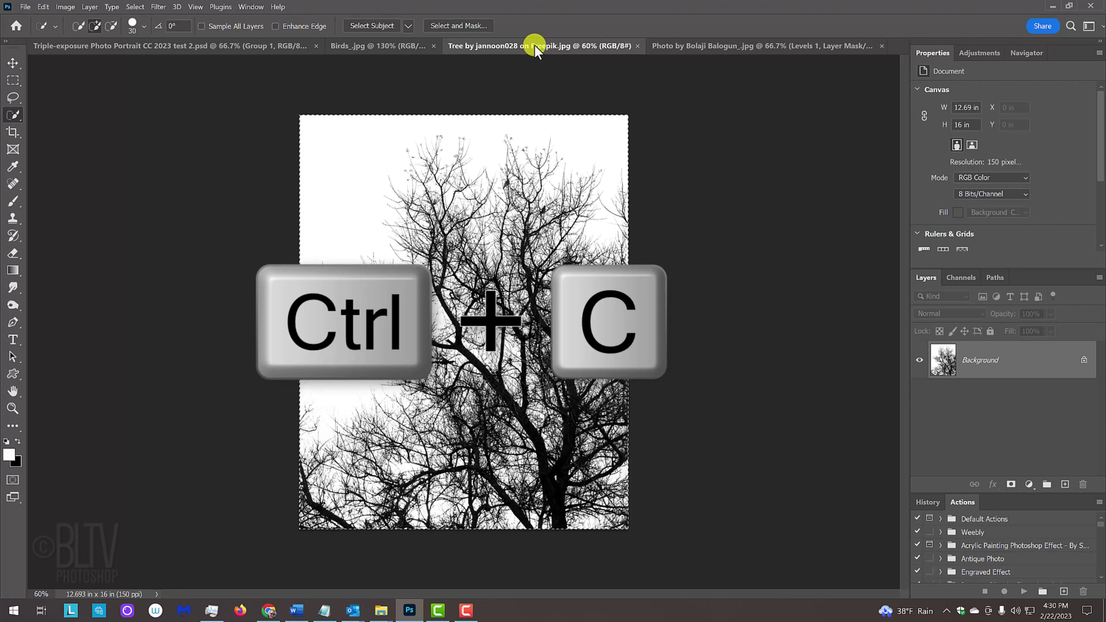
left_click(700, 46)
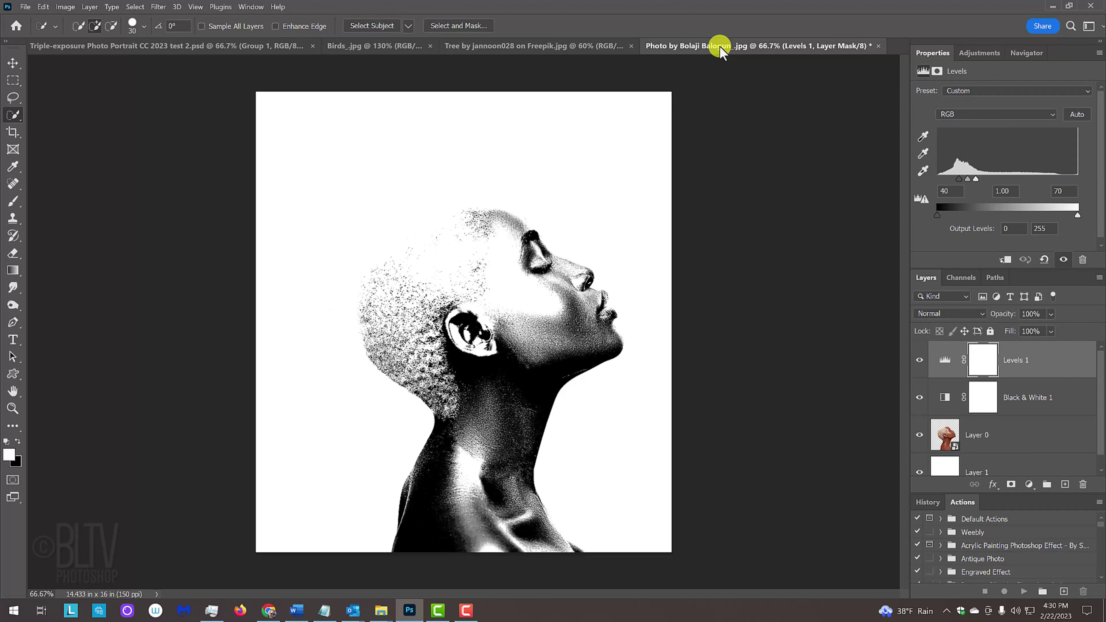
key("ctrl+v")
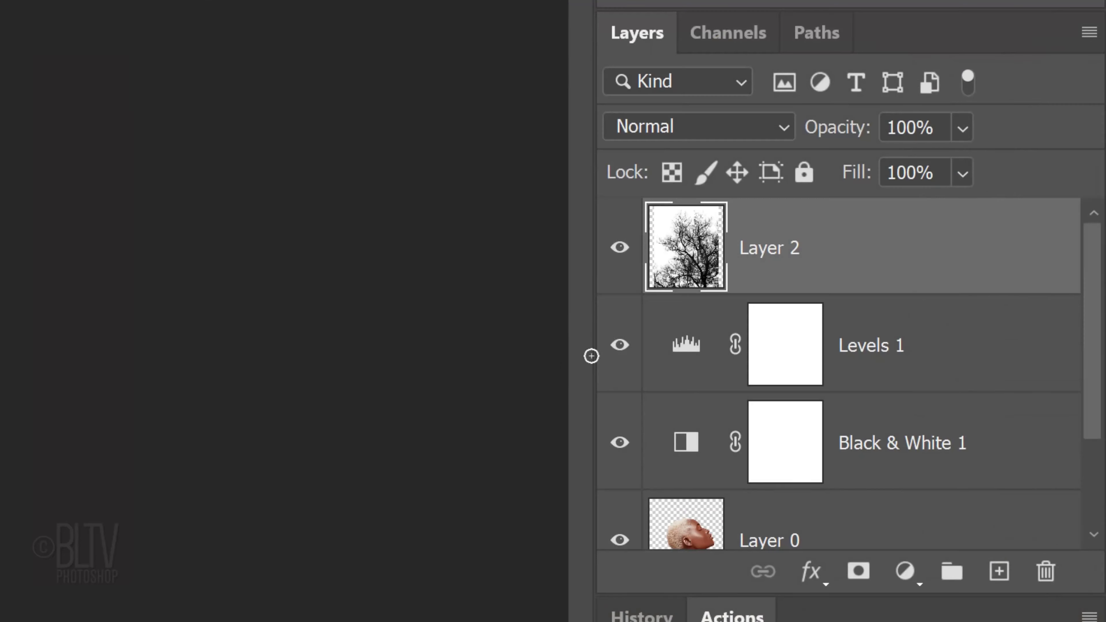
Load Layer 0's silhouette as a selection and use it as Layer 2's mask.
left_click(946, 470, "ctrl")
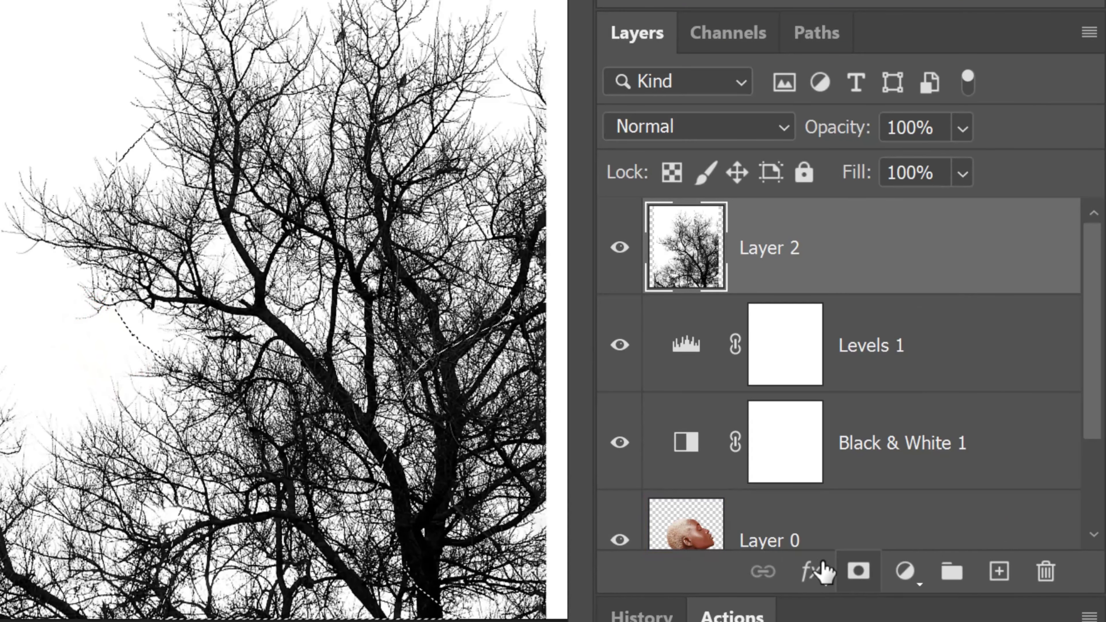
left_click(858, 572)
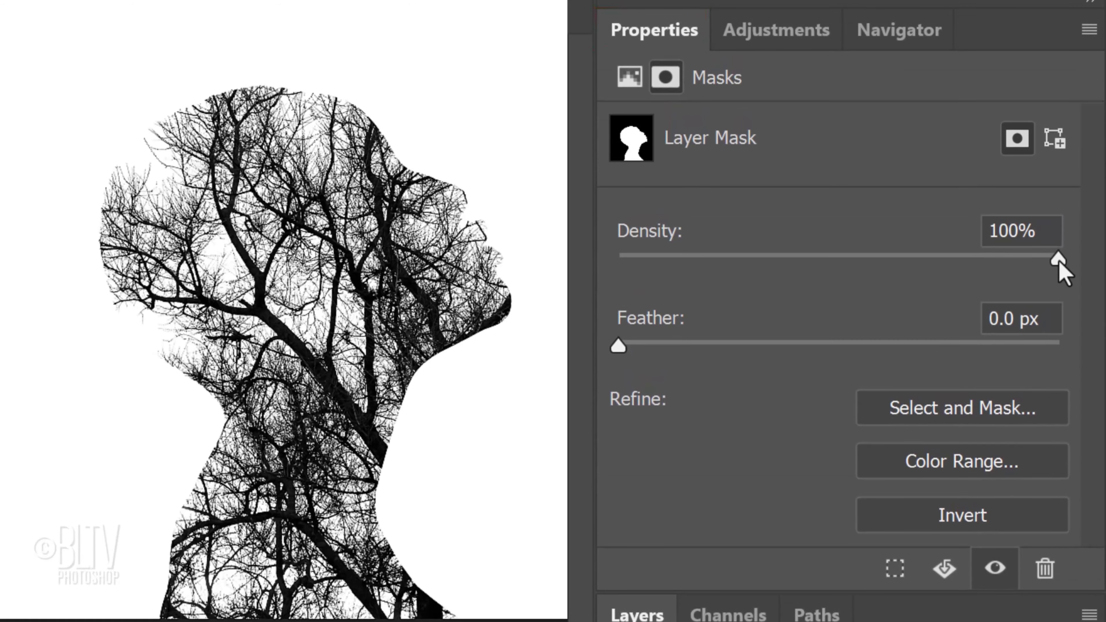
Set Layer 2's mask density to 53% and unlink the mask from the tree image.
left_click_drag(1059, 261, 855, 274)
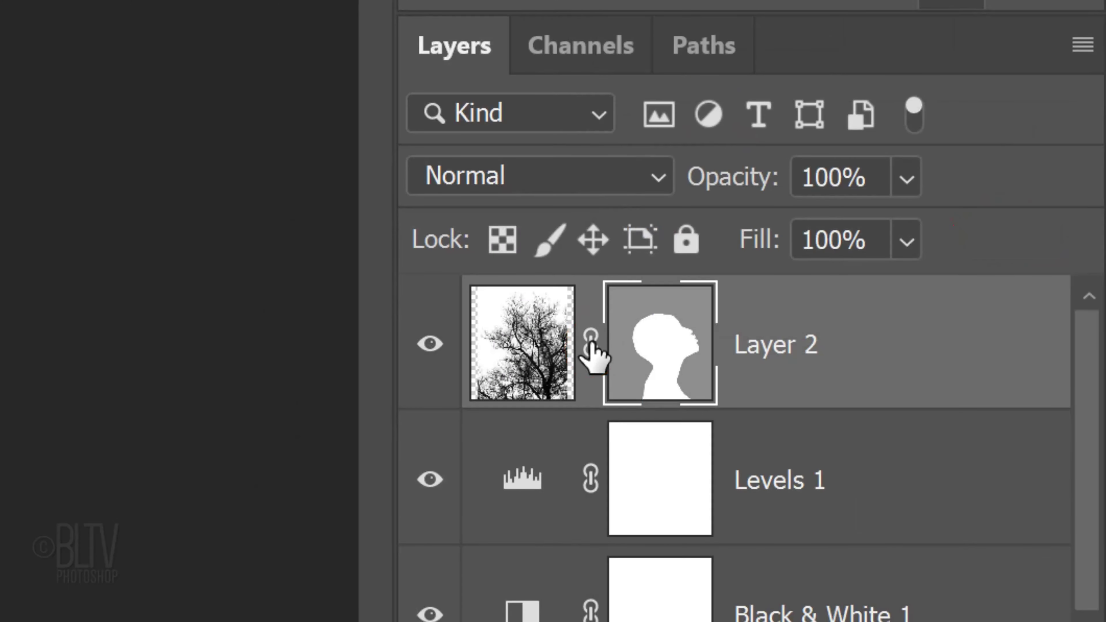
left_click(592, 343)
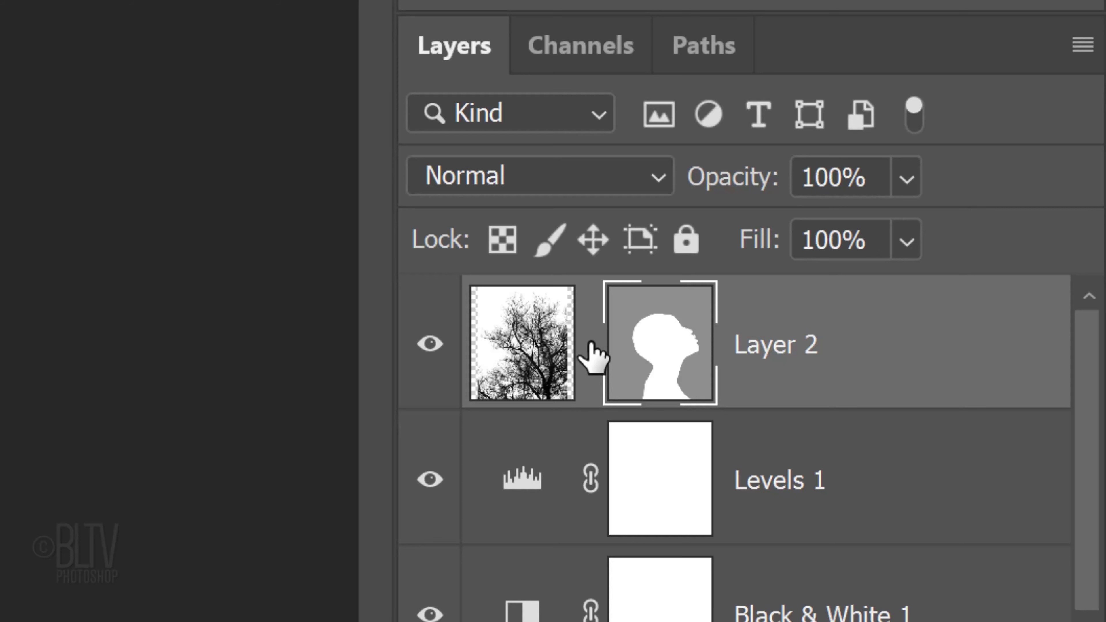
Move the tree branches inside the head silhouette and restore Layer 2's mask density to 100%.
left_click(516, 355)
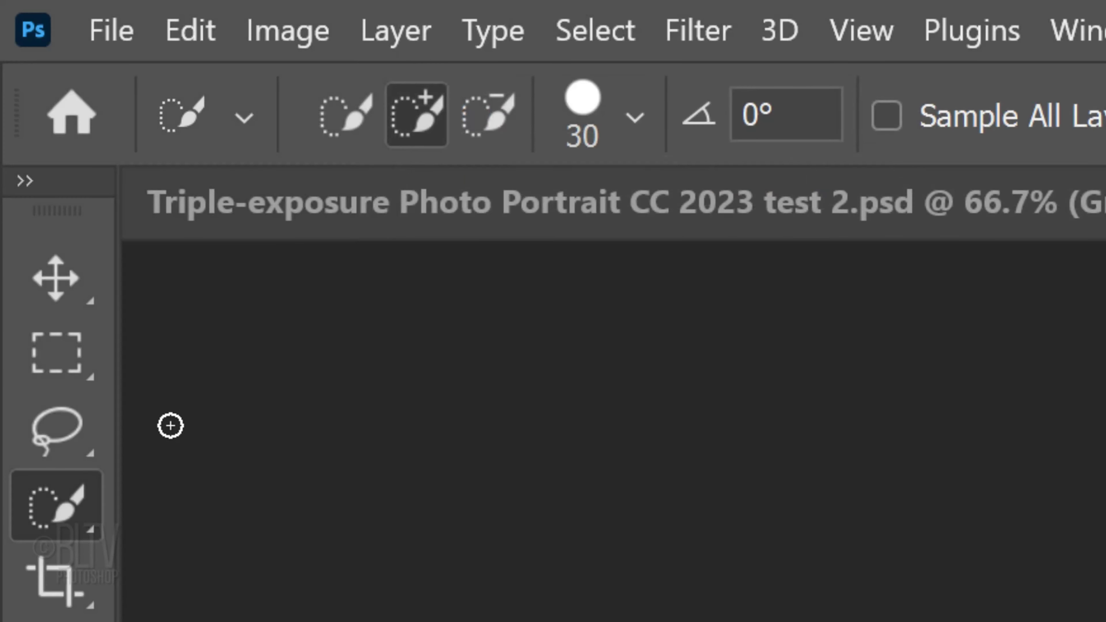
left_click(56, 281)
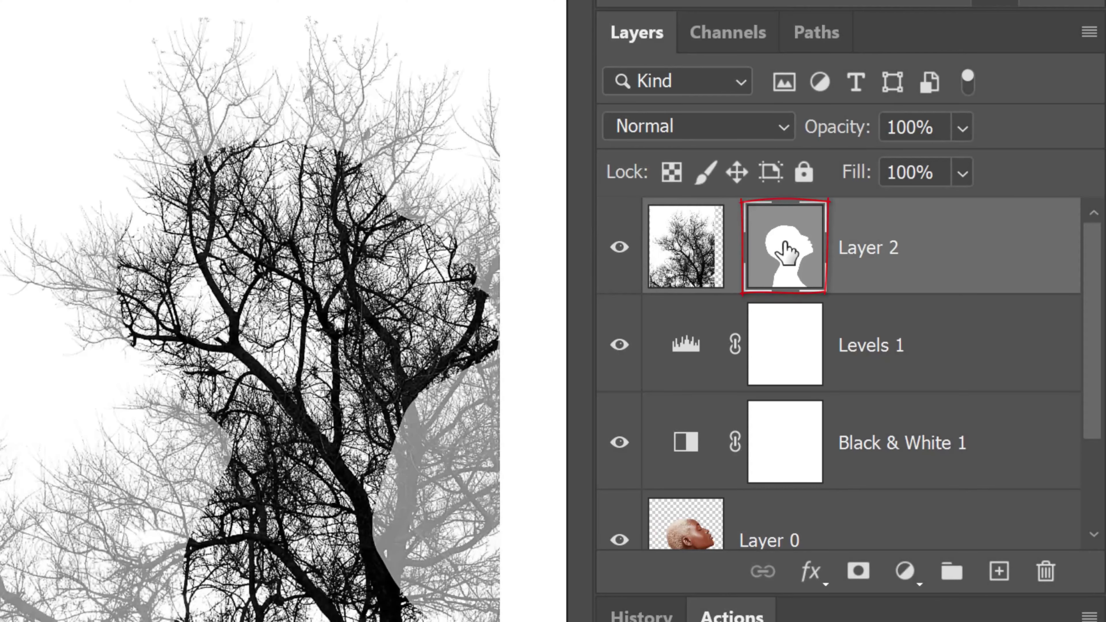
double_click(786, 253)
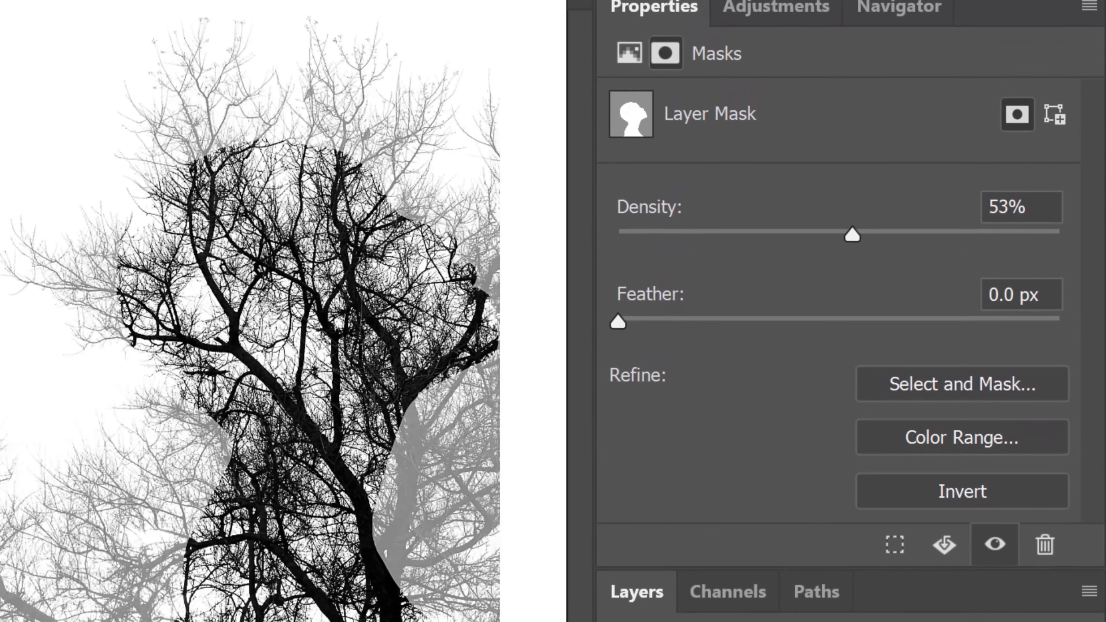
left_click_drag(854, 257, 1063, 252)
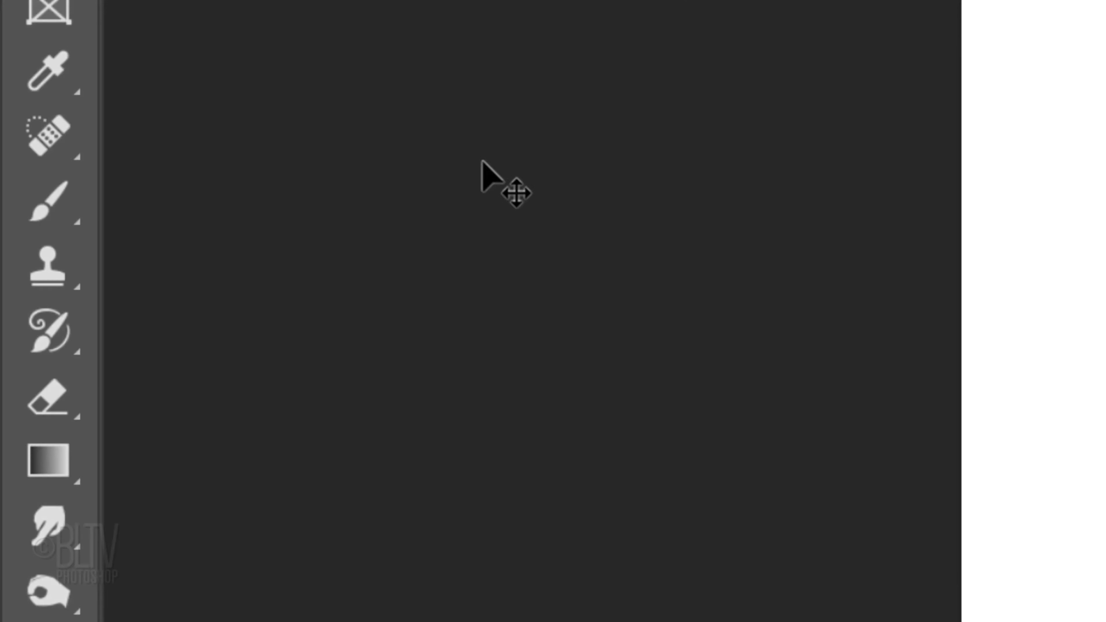
Set up a soft 70 px brush with 0% hardness at 80% opacity.
right_click(54, 209)
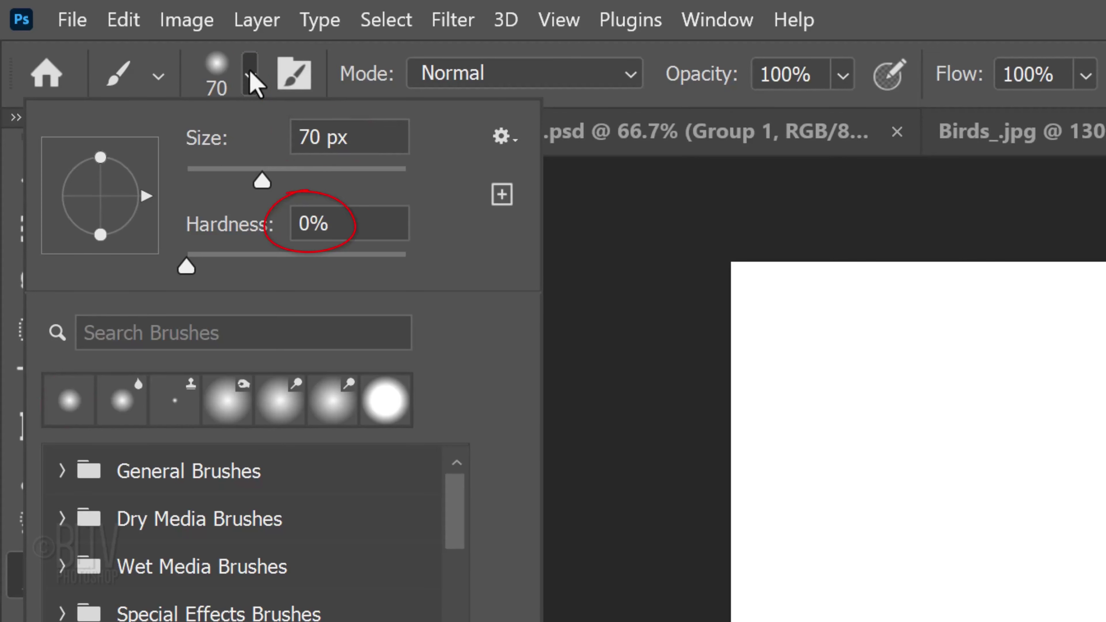
left_click(251, 76)
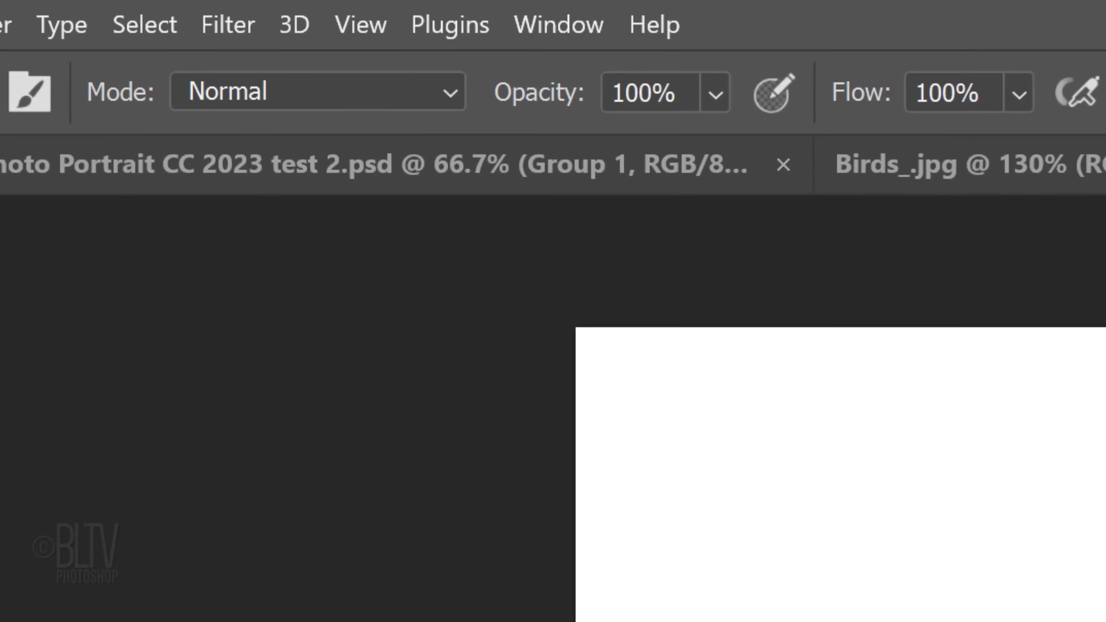
left_click(686, 89)
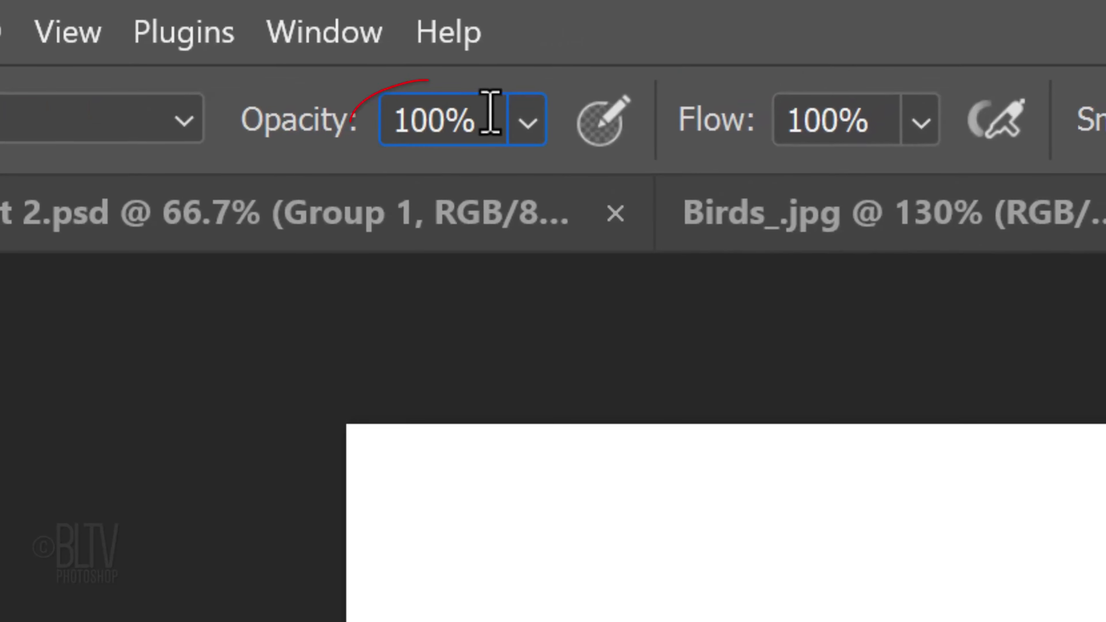
type("80")
key("Return")
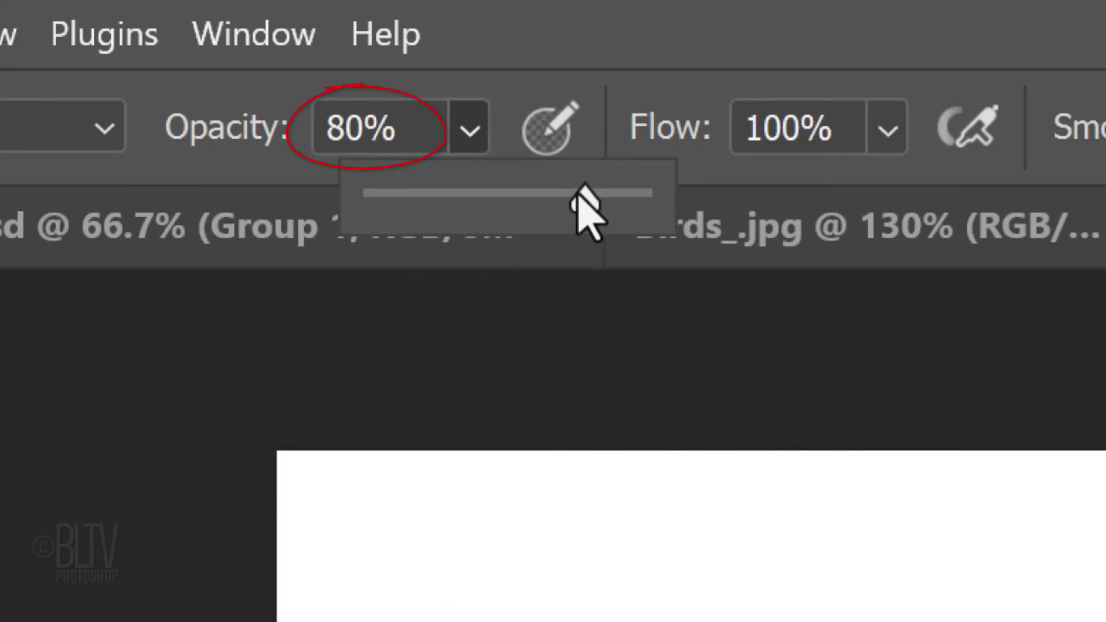
Raise the brush opacity to 100% for painting the face profile through Layer 2's mask.
left_click_drag(582, 194, 802, 214)
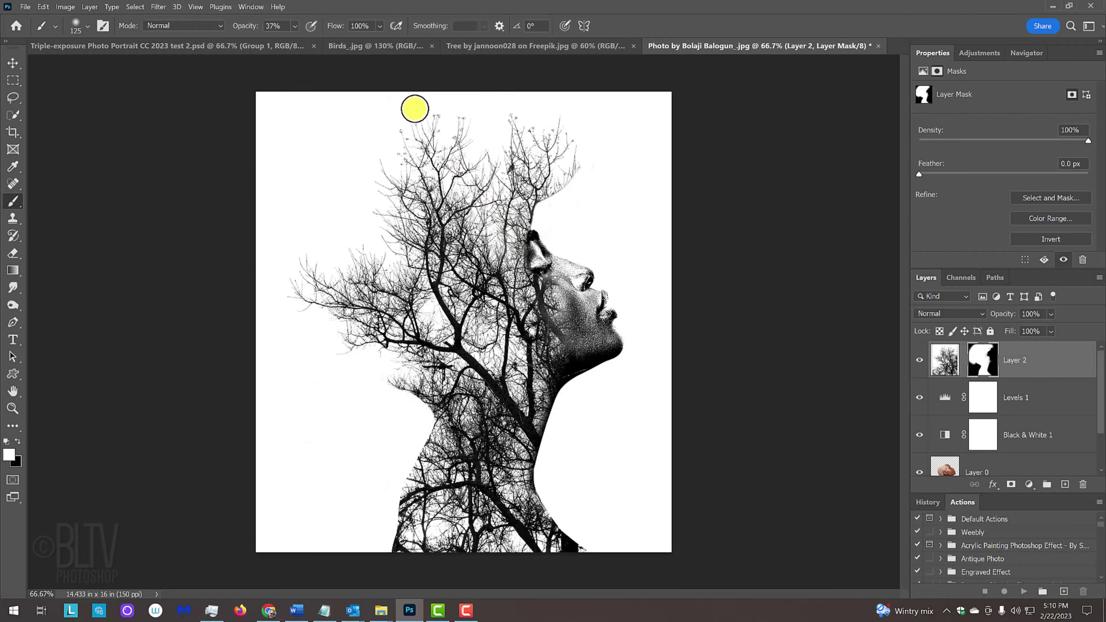
Drag Birds_.jpg onto the portrait canvas as Layer 3 and blend it with Multiply.
left_click(382, 47)
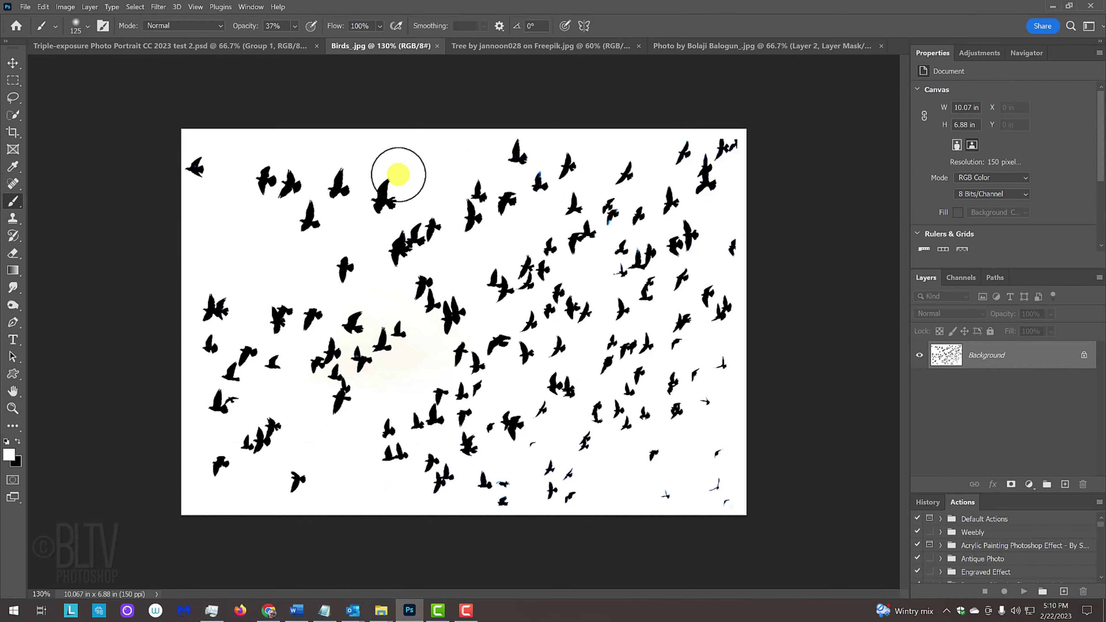
key("v")
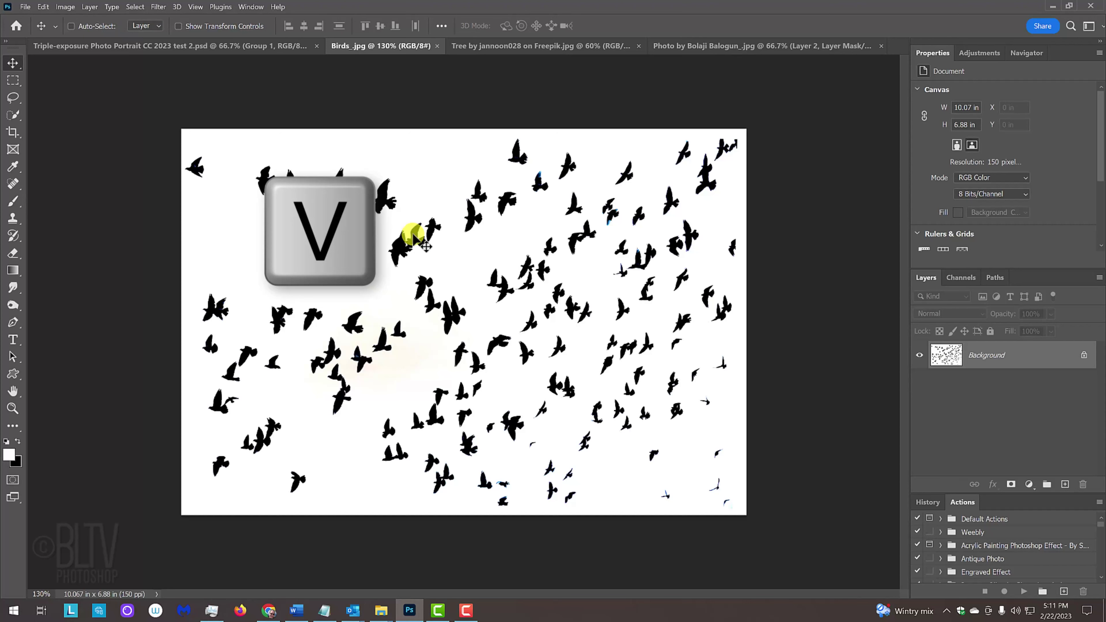
left_click(746, 41)
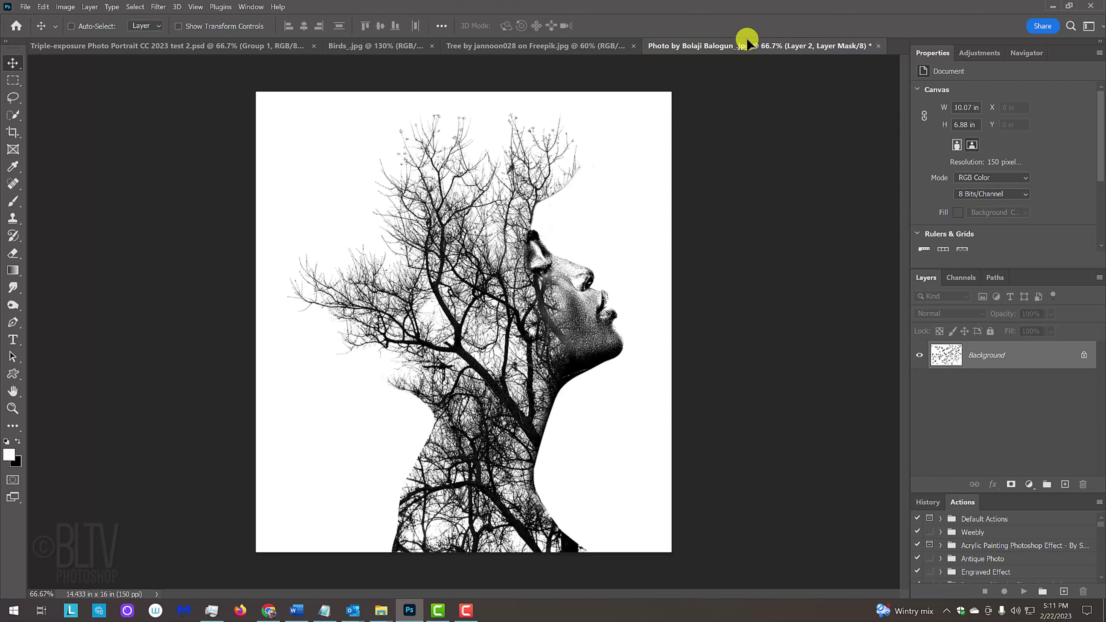
left_click_drag(747, 38, 479, 301)
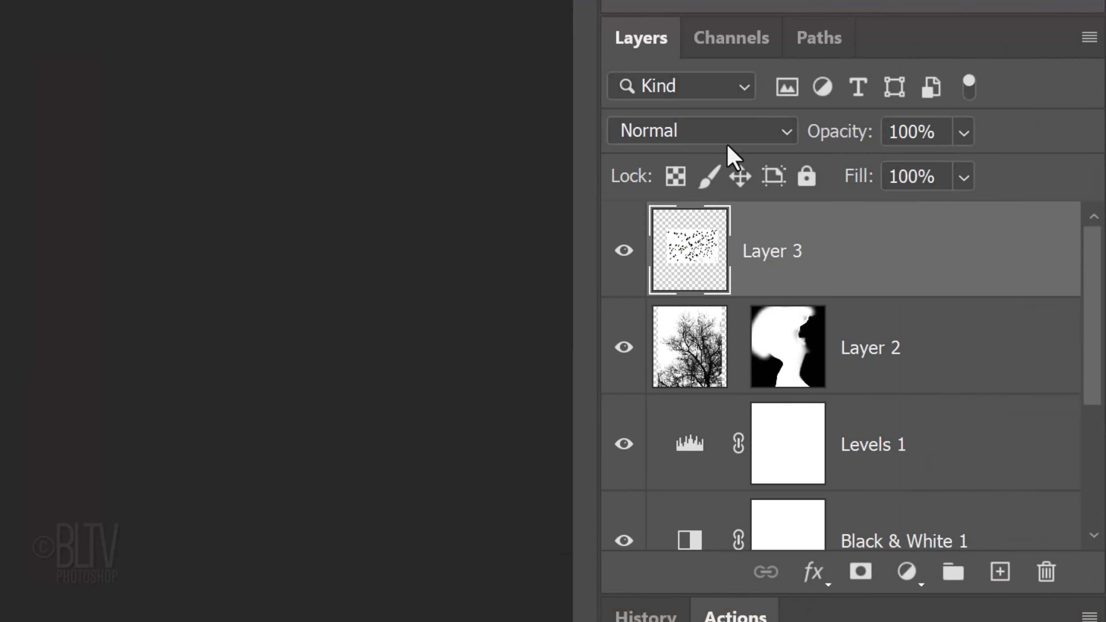
left_click(980, 314)
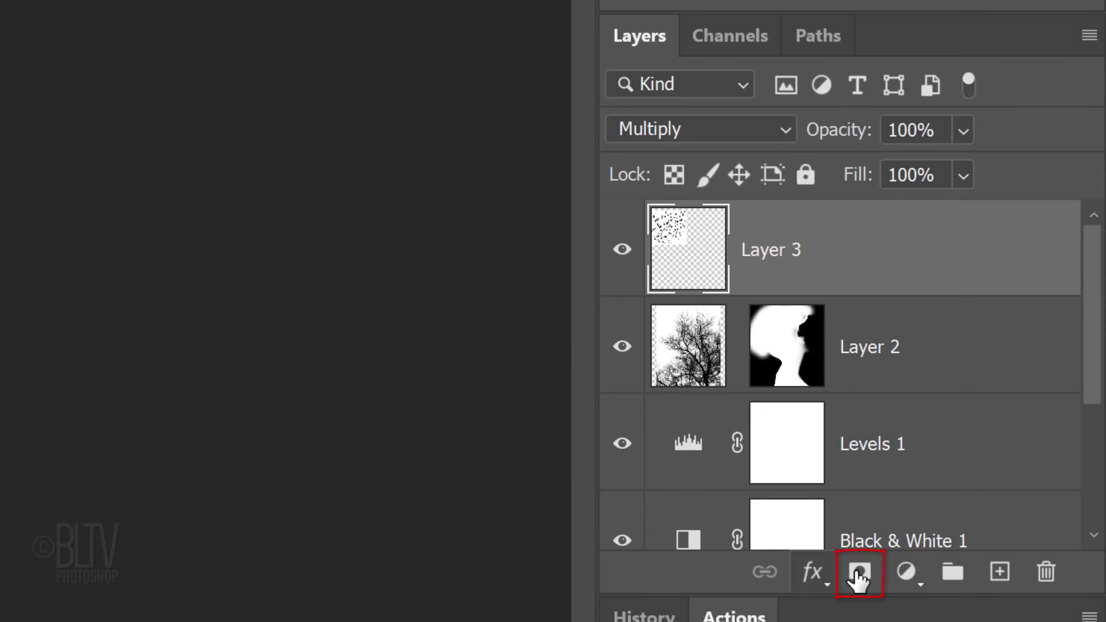
Add a layer mask to the birds layer, Layer 3.
left_click(859, 572)
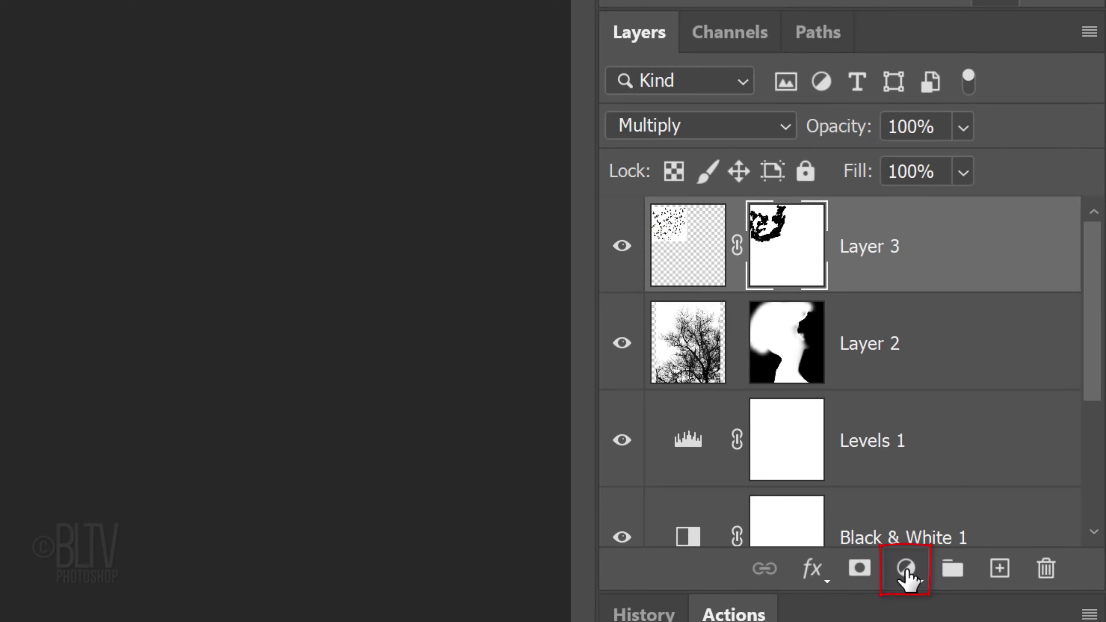
Add a Solid Color fill layer of DAF6FF on top, blended in Color mode.
left_click(906, 571)
left_click(893, 53)
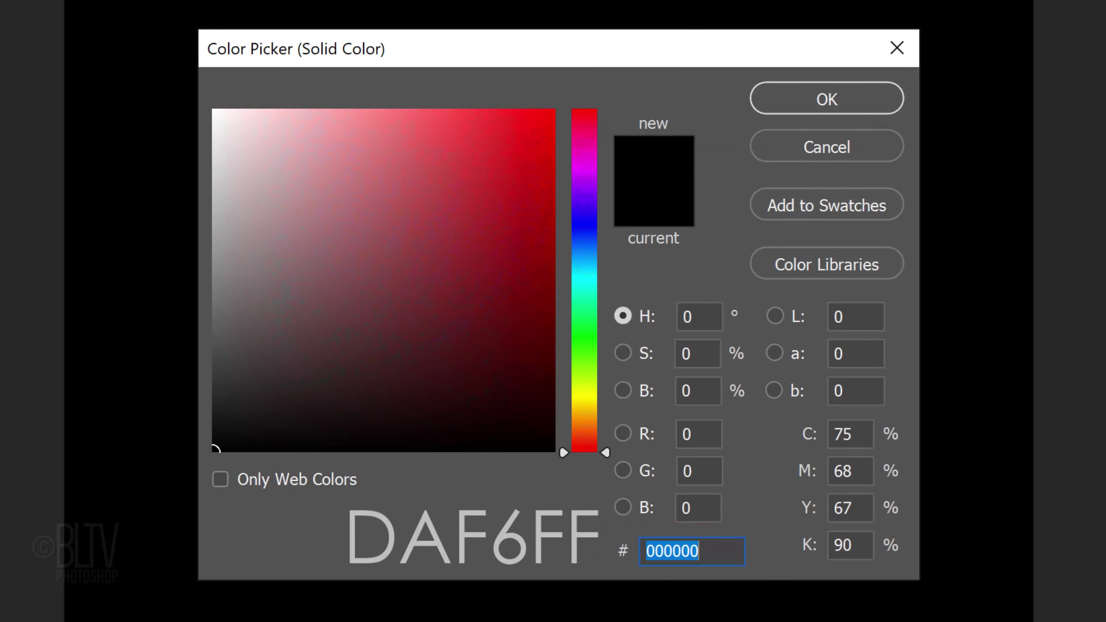
type("DAF")
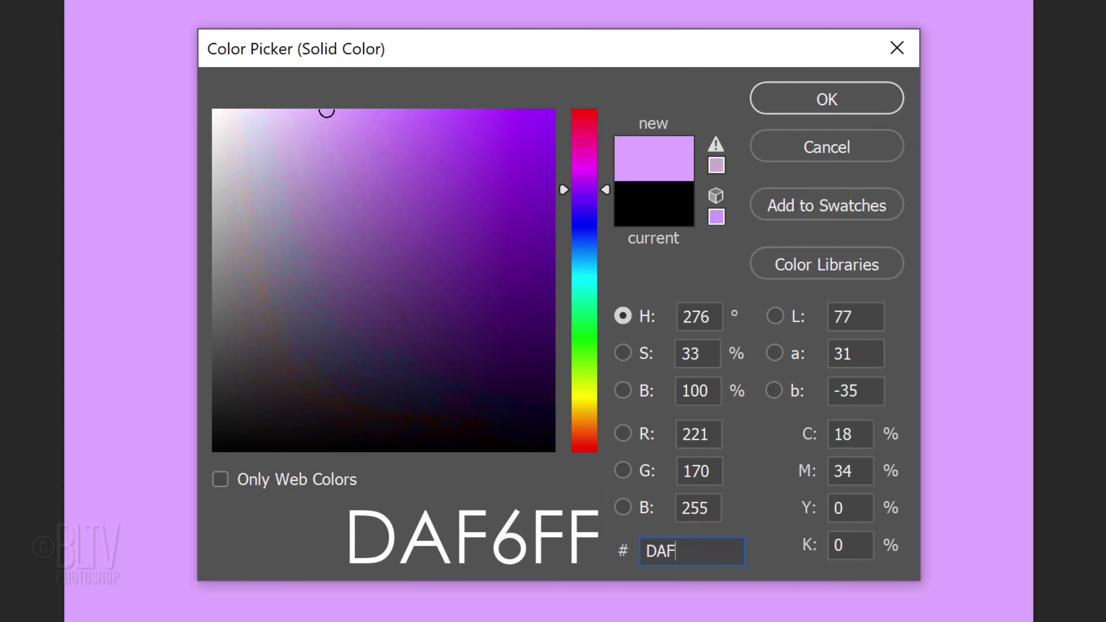
type("6F")
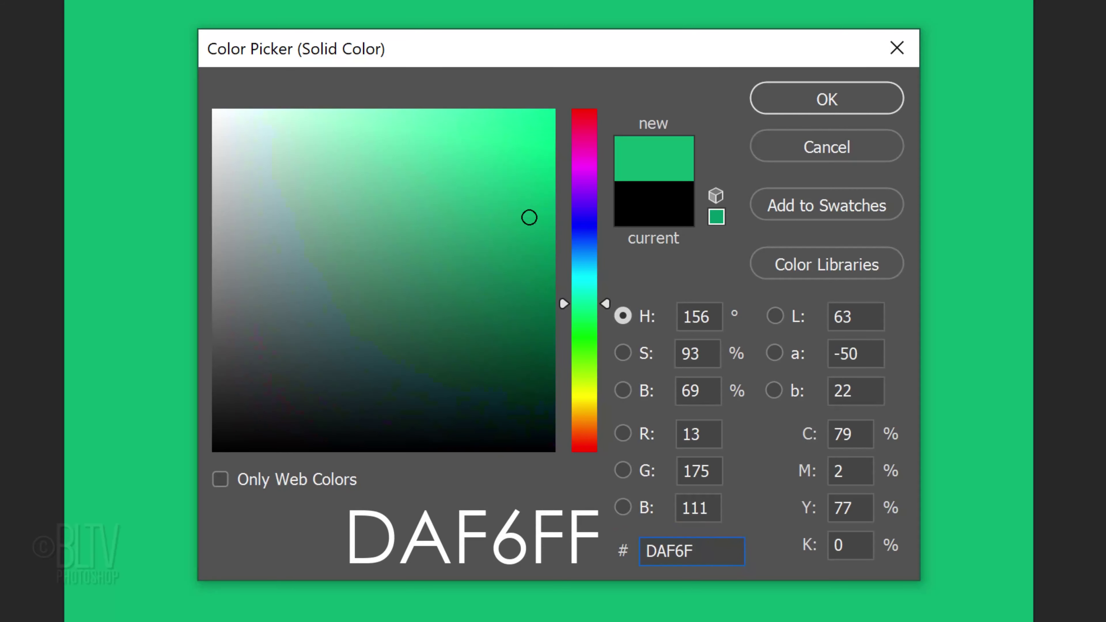
type("F")
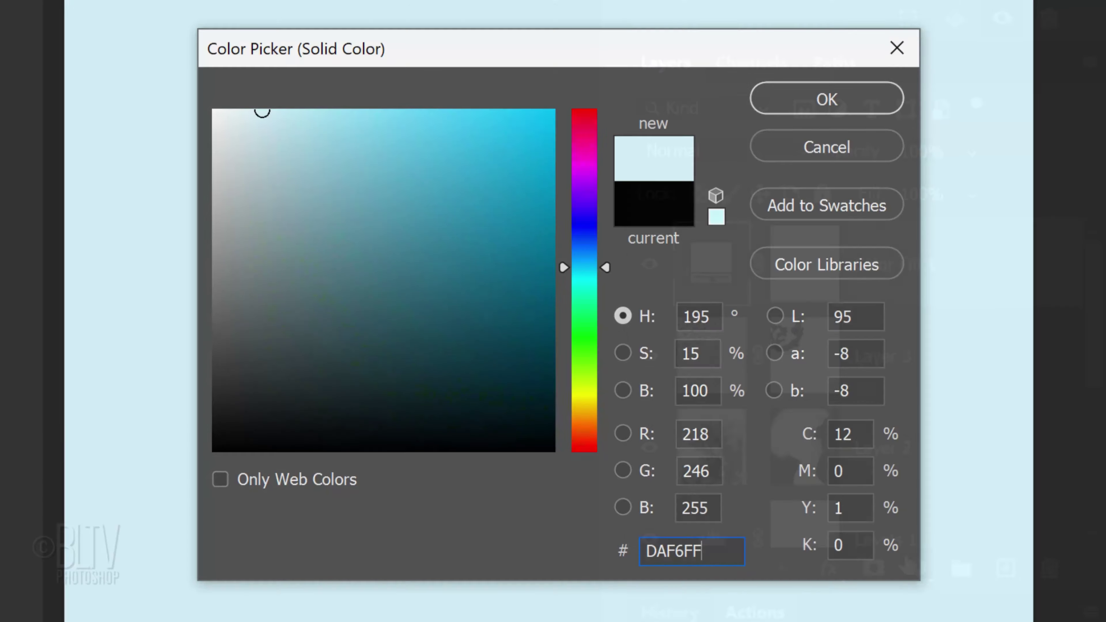
key("Return")
left_click(805, 153)
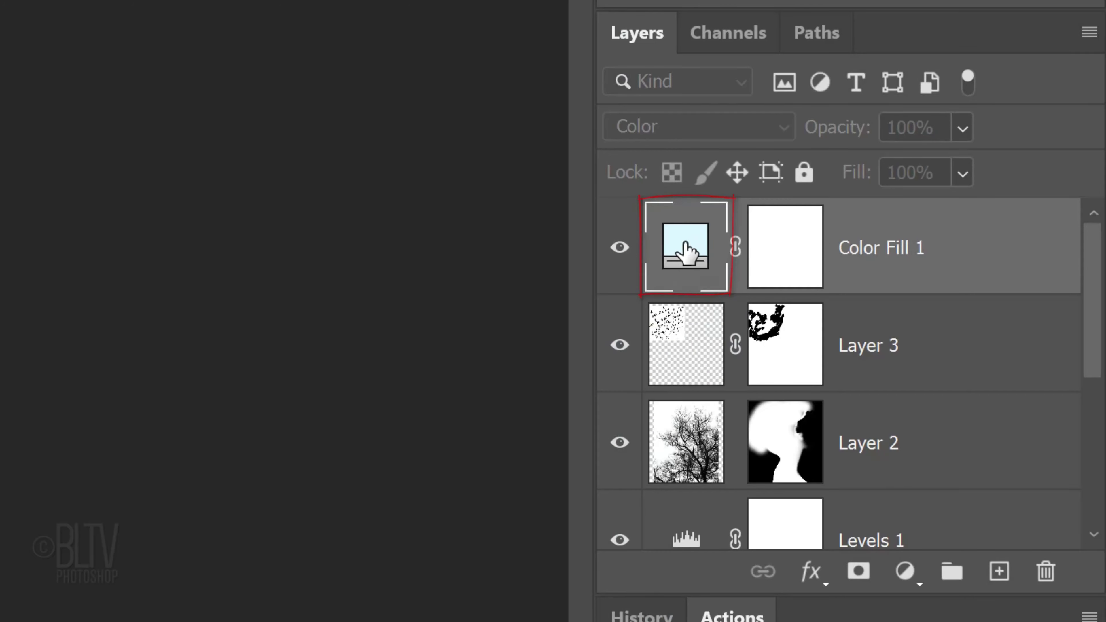
Change Color Fill 1's colour from light blue to pale green EFFFEB in the Color Picker.
double_click(686, 252)
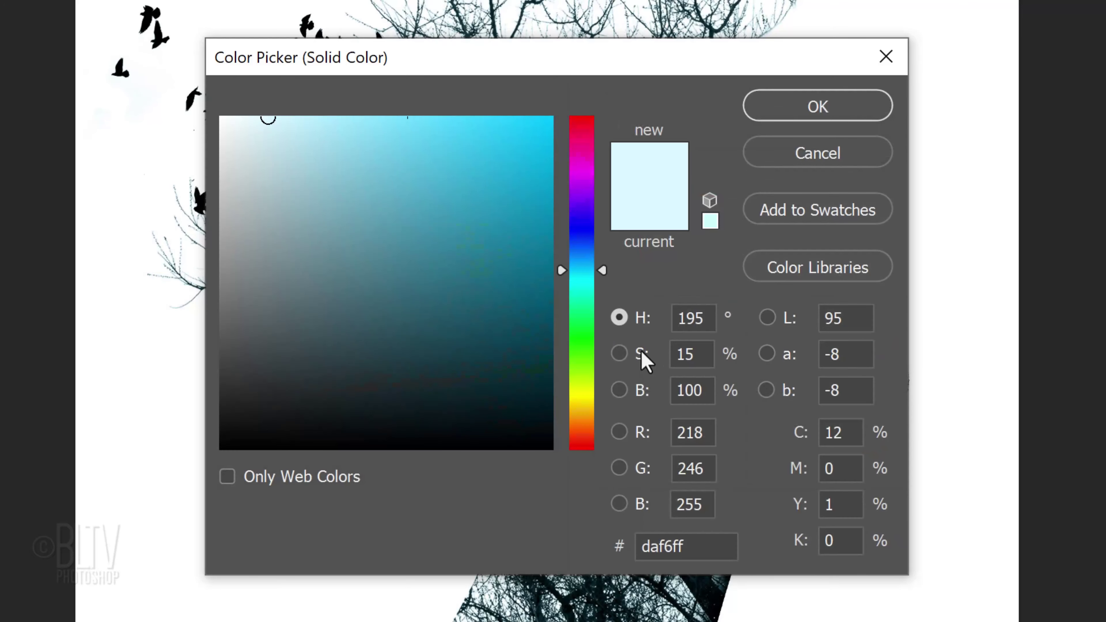
left_click(619, 354)
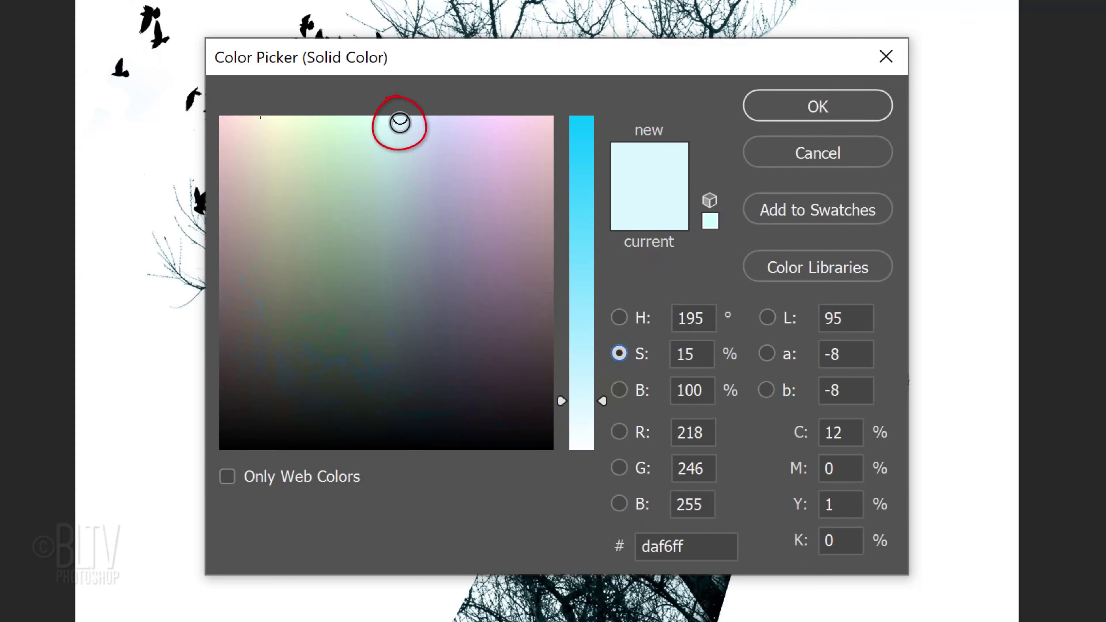
mouse_move(400, 123)
left_mouse_down()
mouse_move(506, 114)
mouse_move(436, 126)
mouse_move(319, 117)
left_mouse_up()
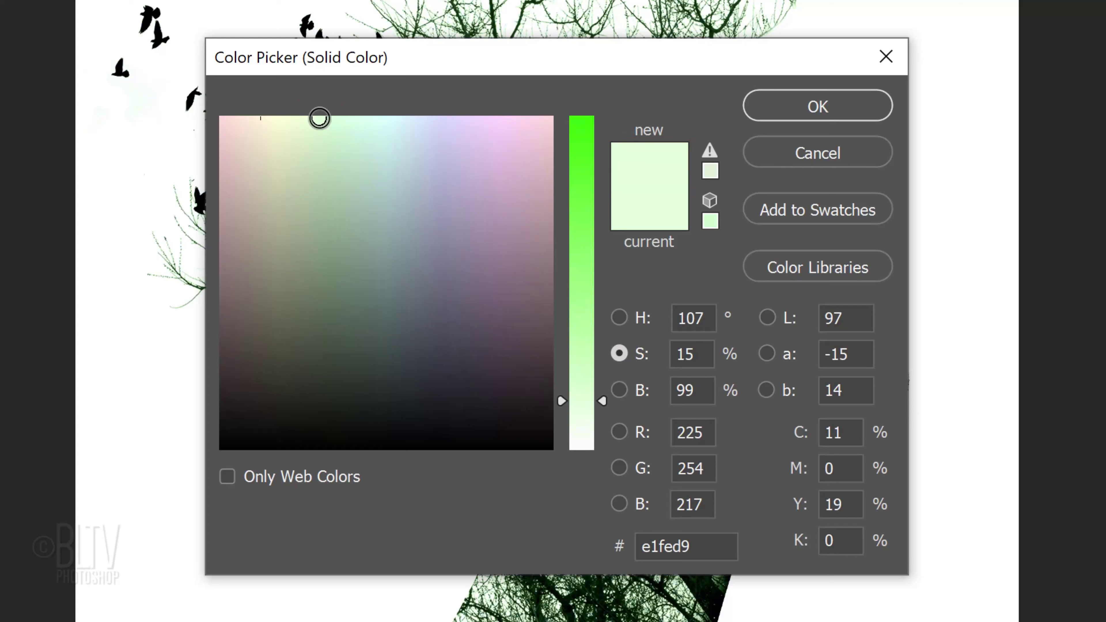
left_click(619, 318)
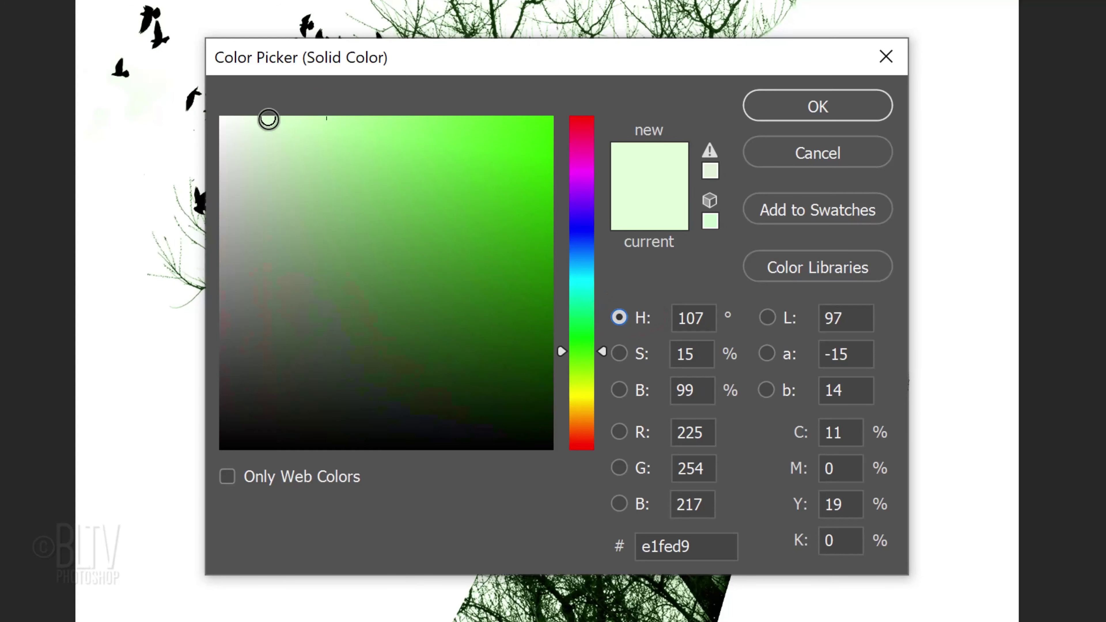
left_click_drag(269, 119, 248, 115)
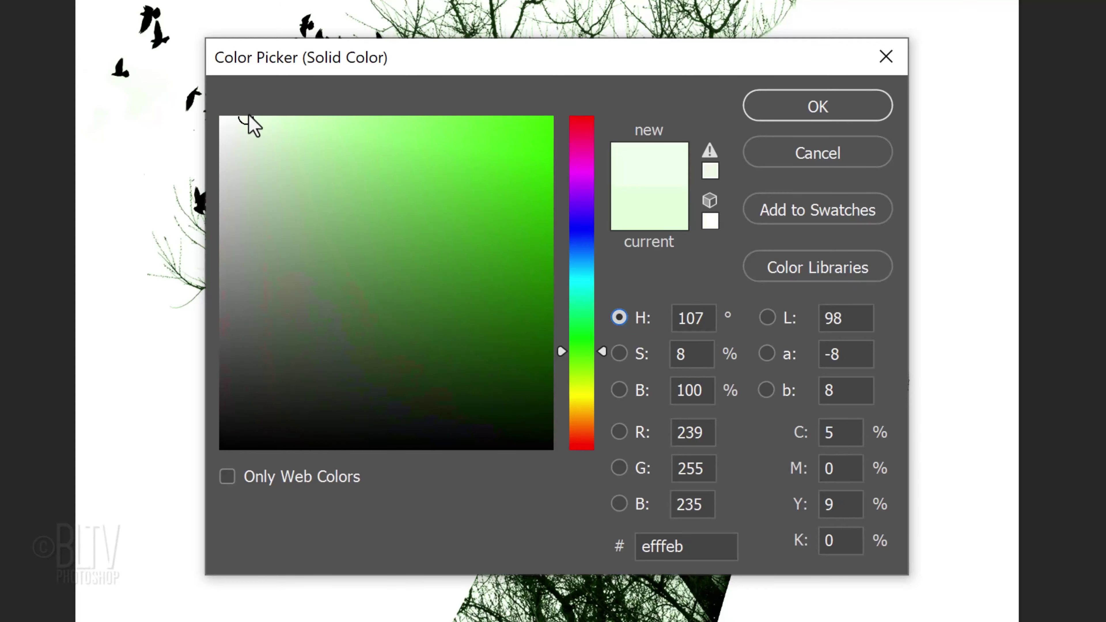